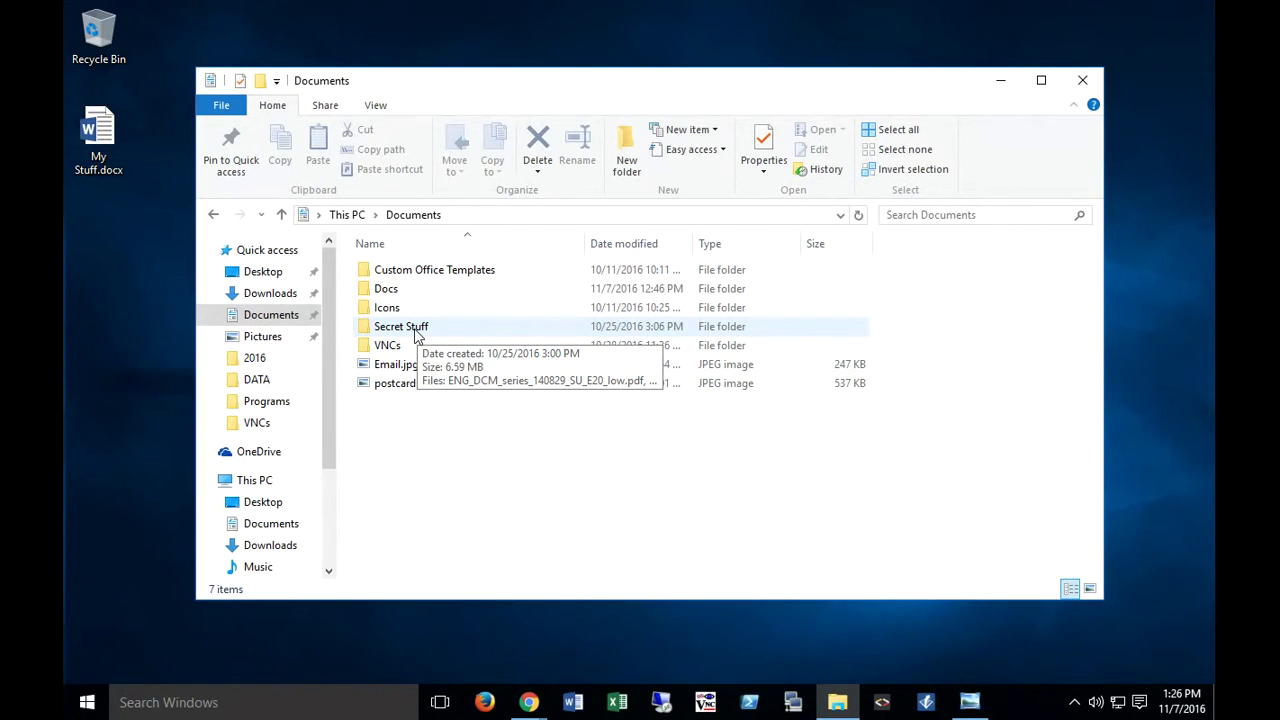
Step: Look inside the Secret Stuff folder, then return to Documents
{"action": "double_click", "coordinate": [405, 327]}
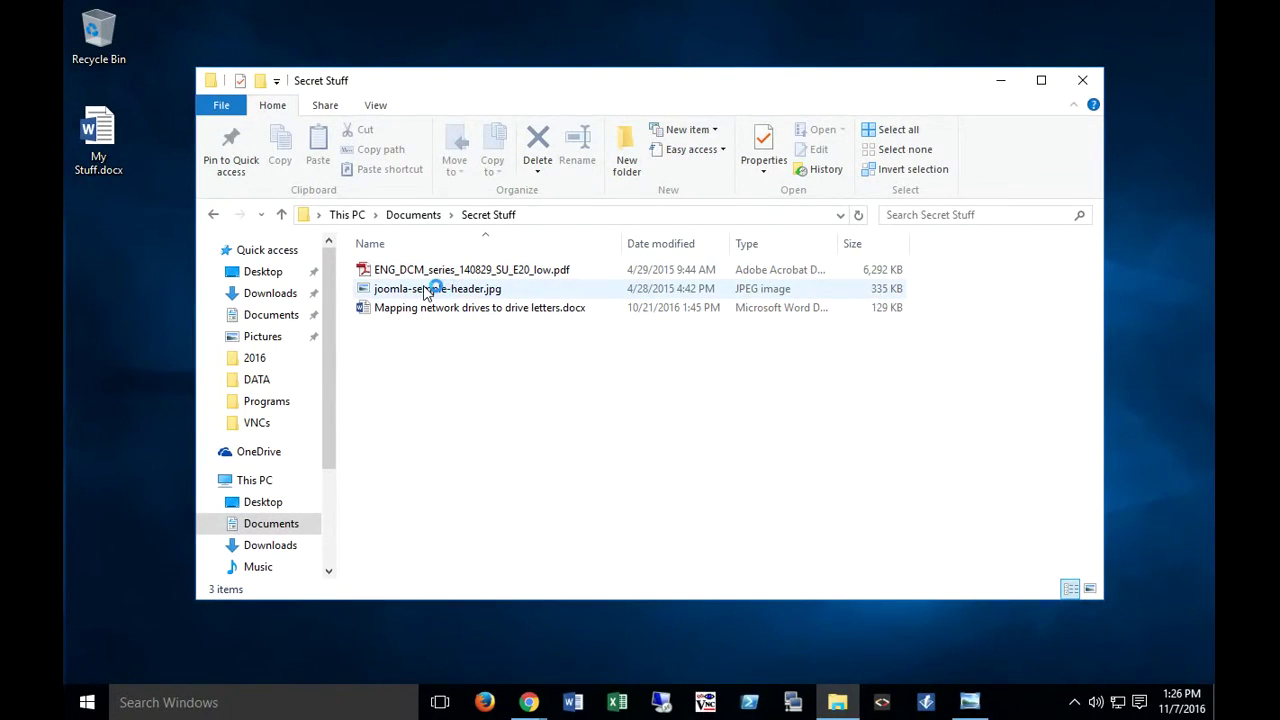
{"action": "left_click", "coordinate": [425, 293]}
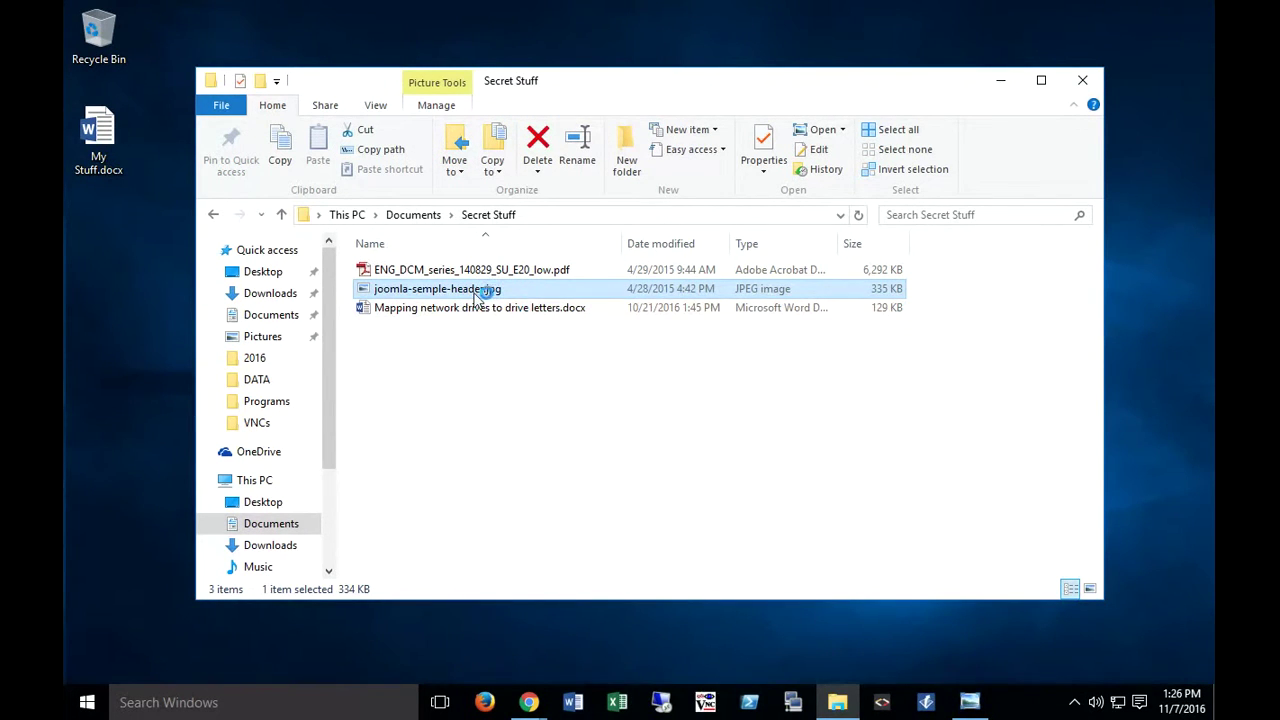
{"action": "left_click", "coordinate": [700, 428]}
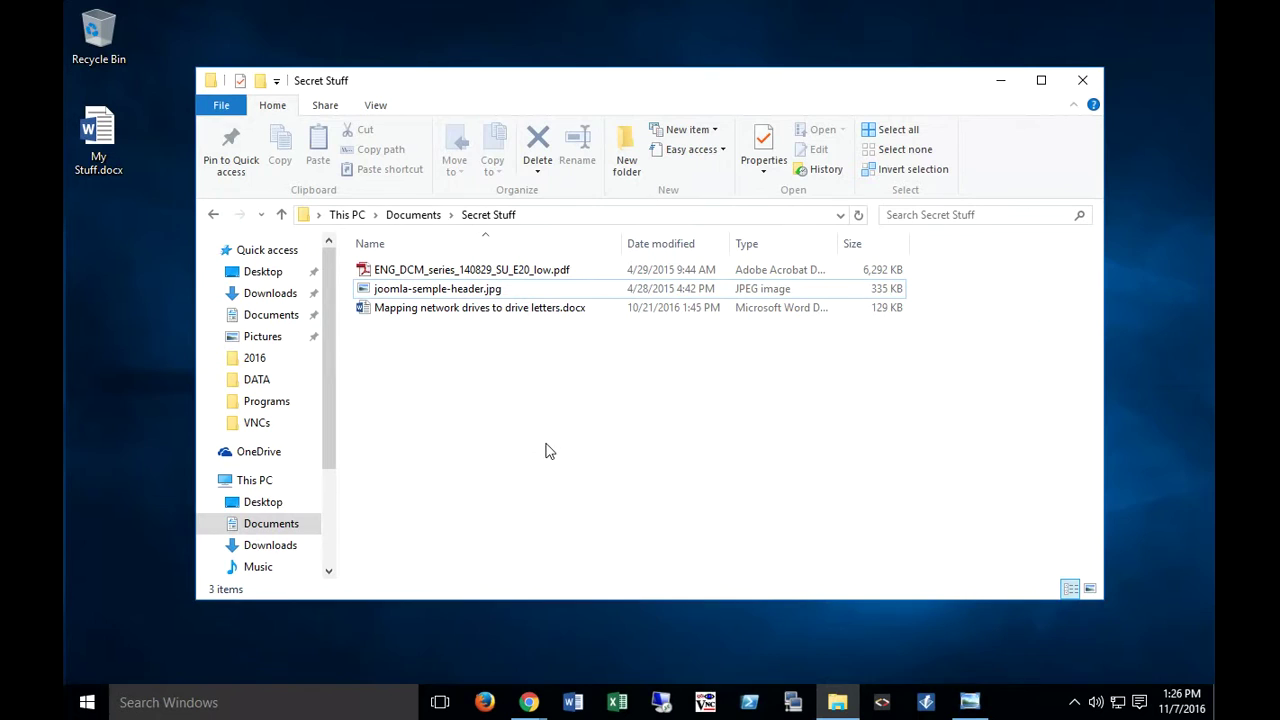
{"action": "left_click", "coordinate": [413, 215]}
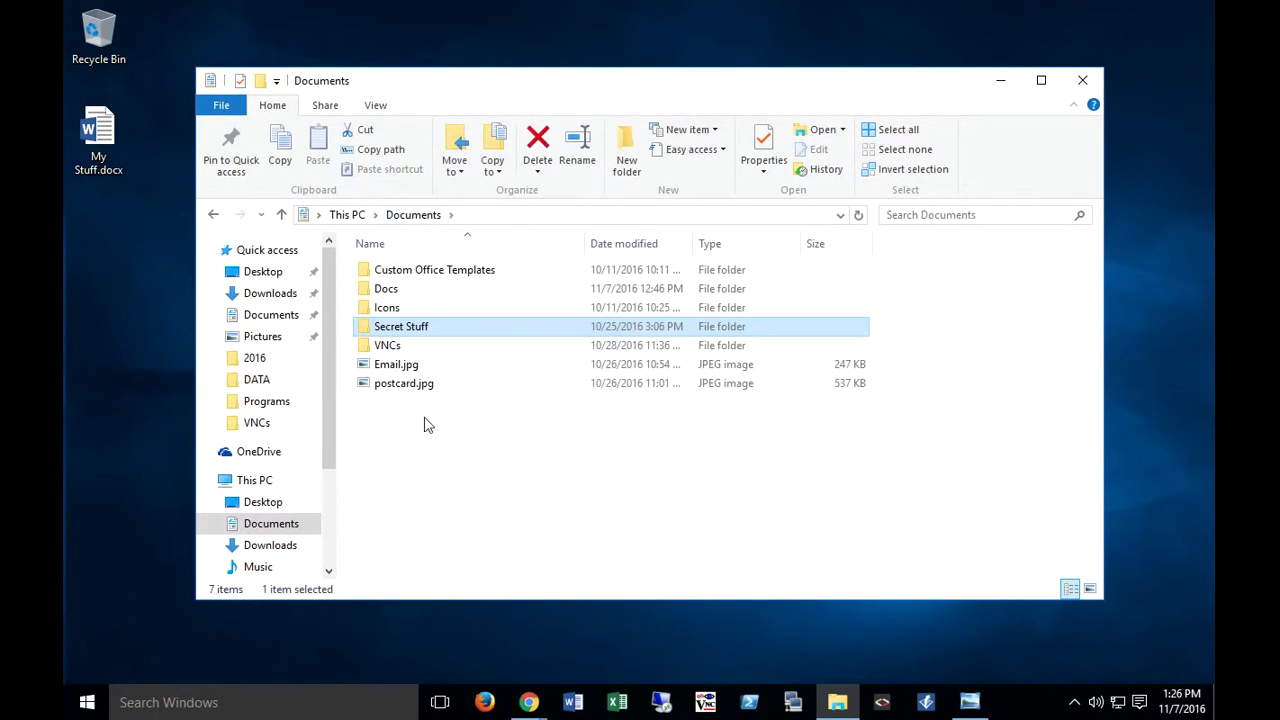
{"action": "mouse_move", "coordinate": [380, 333]}
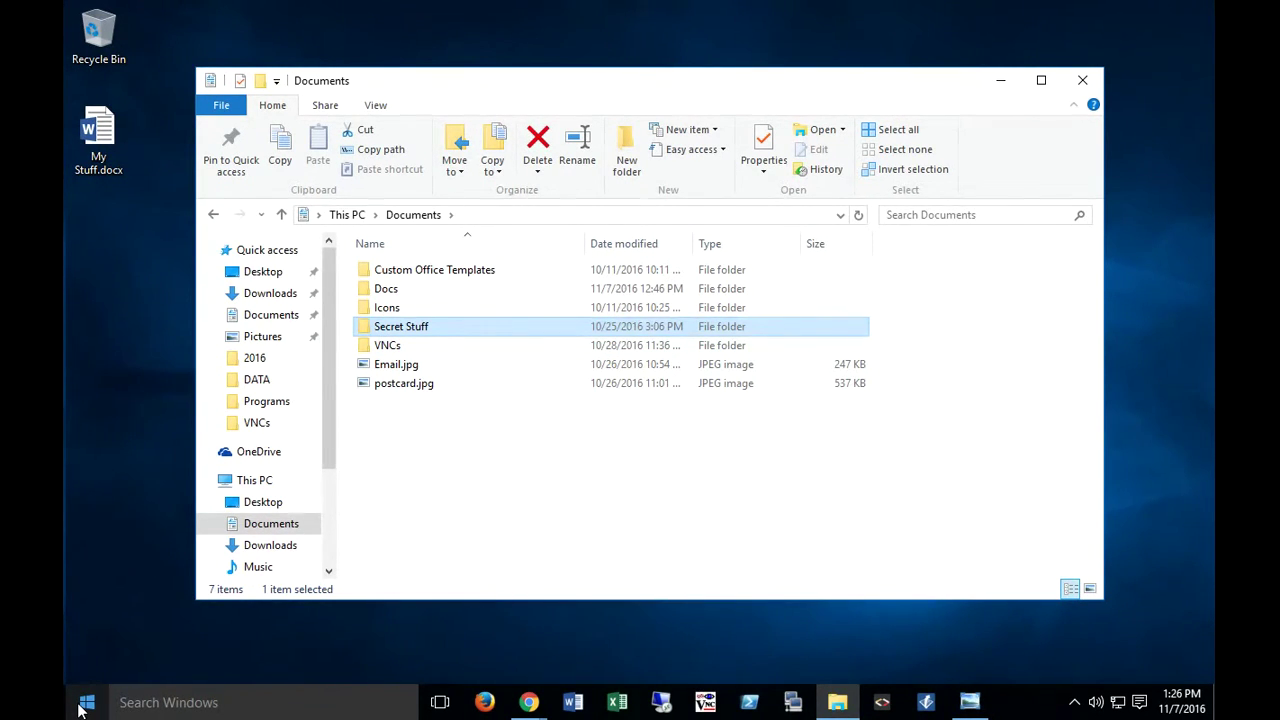
Step: Browse the Start menu's app list for the 7-Zip entries, then close it
{"action": "left_click", "coordinate": [84, 705]}
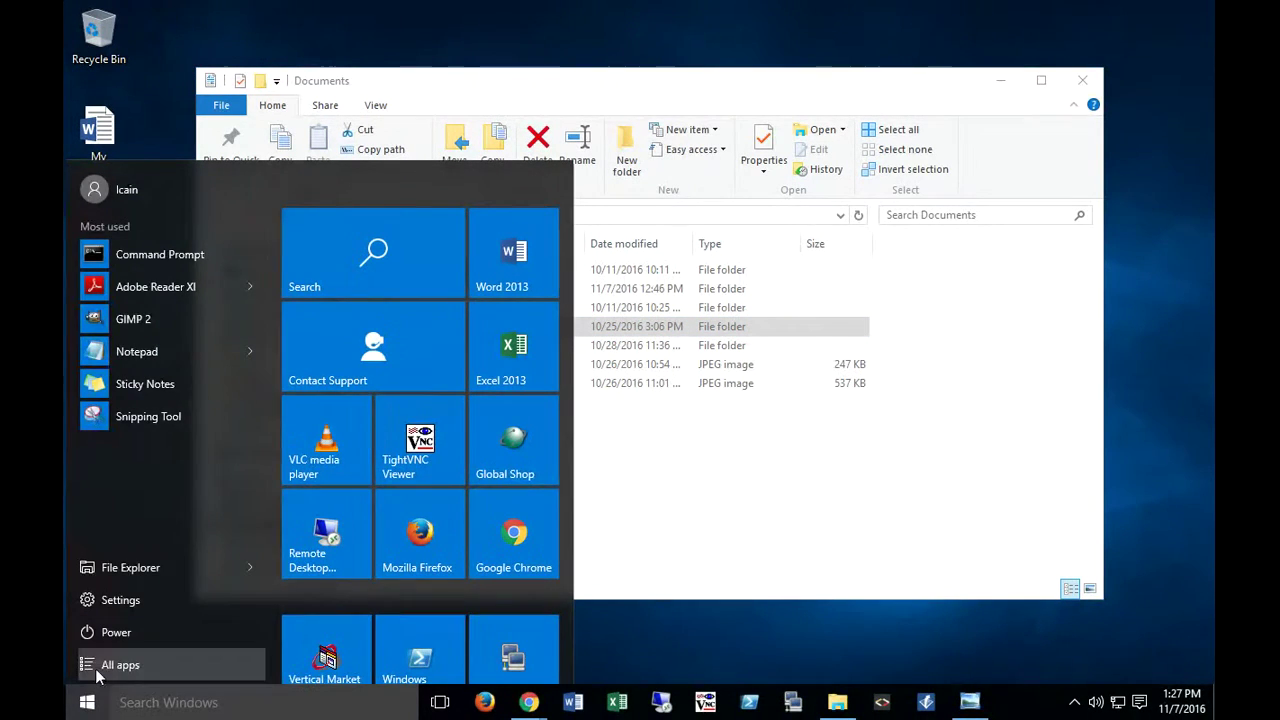
{"action": "left_click", "coordinate": [100, 664]}
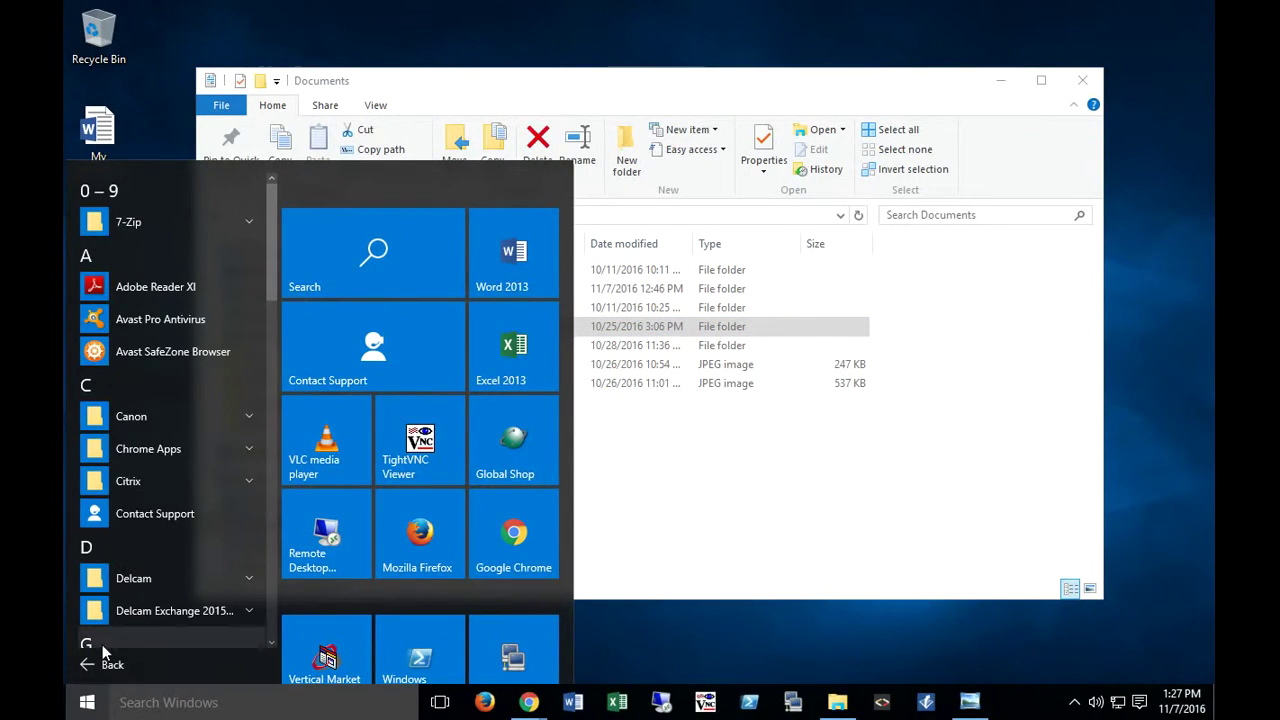
{"action": "left_click", "coordinate": [130, 222]}
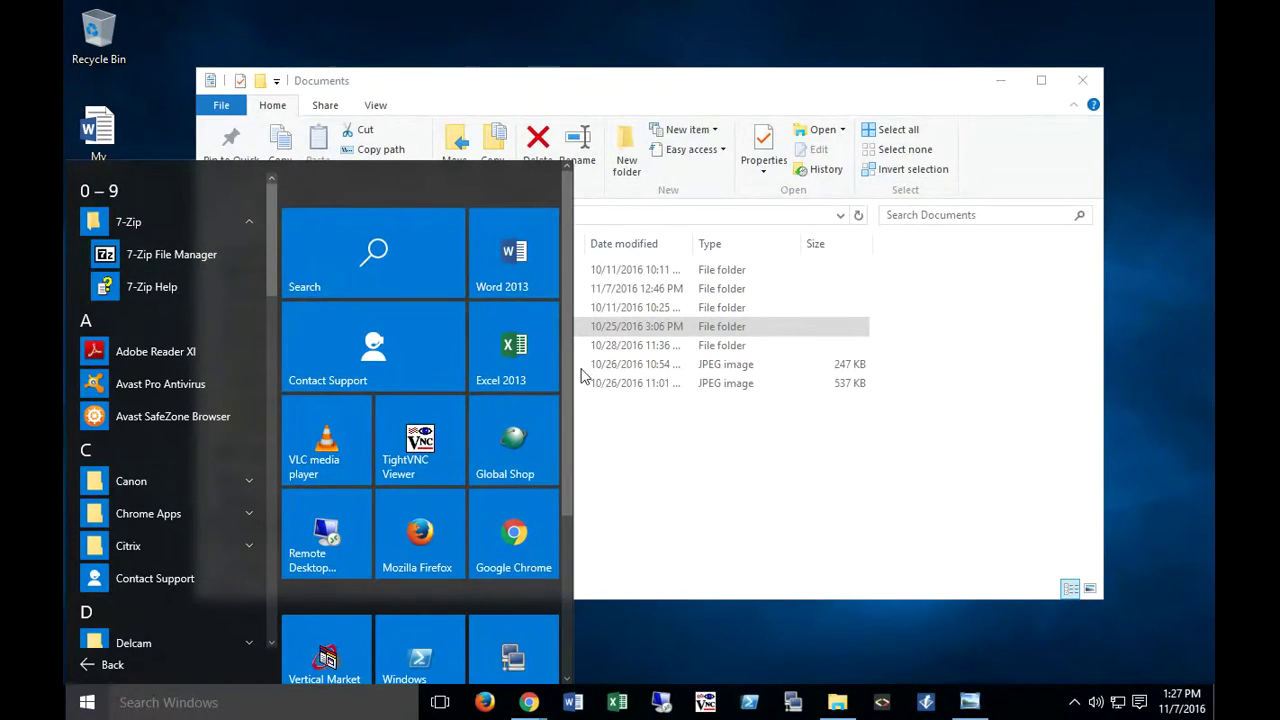
{"action": "left_click", "coordinate": [768, 537]}
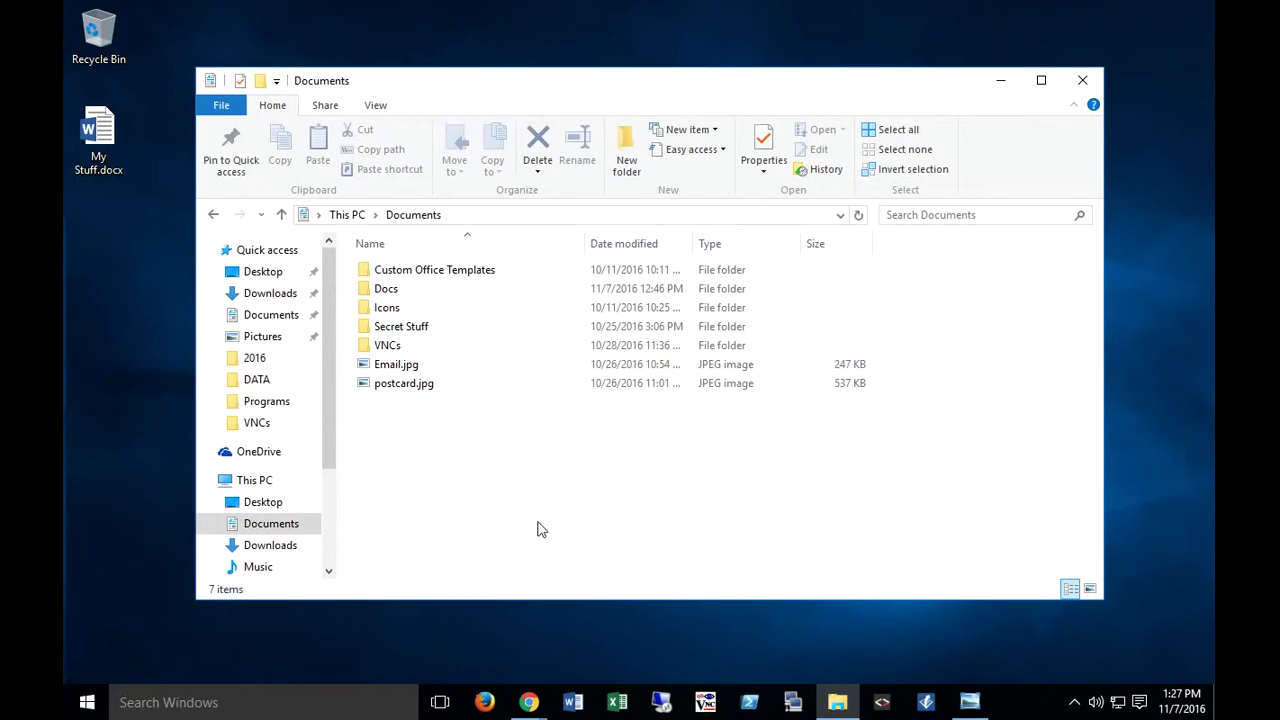
Step: Open 7-Zip's Add to Archive dialog for the Secret Stuff folder from its context menu
{"action": "right_click", "coordinate": [381, 330]}
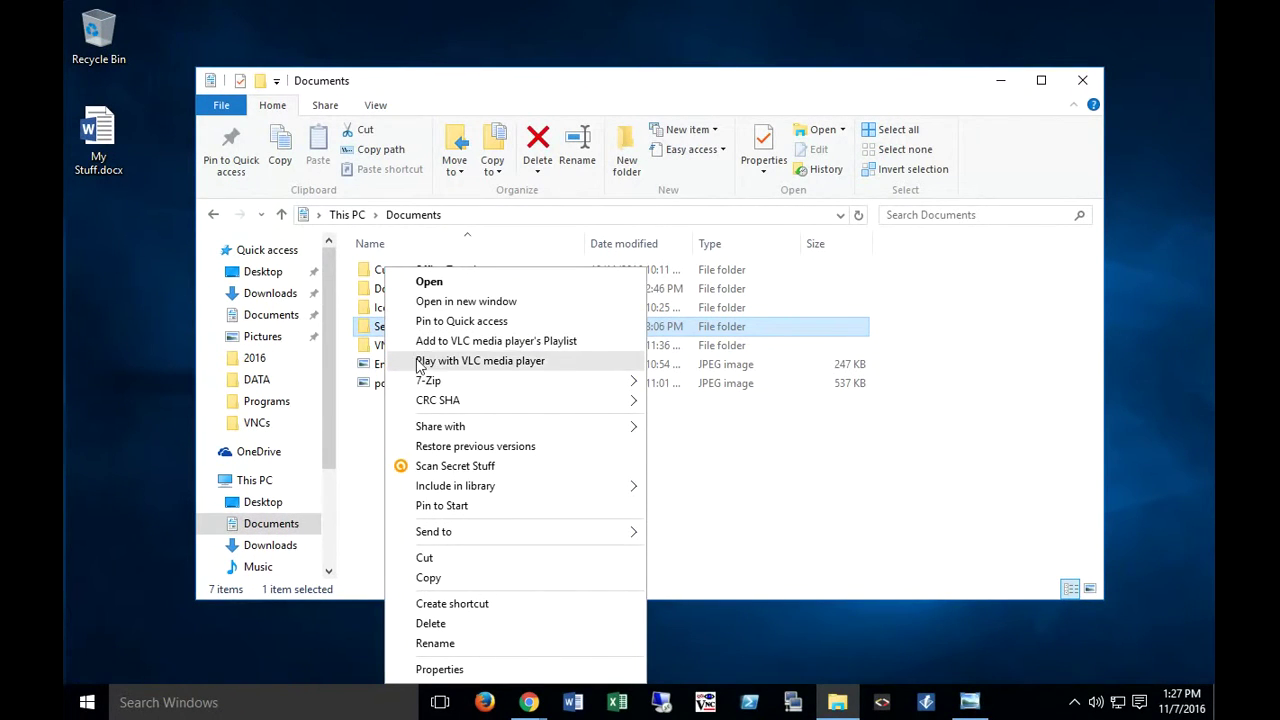
{"action": "mouse_move", "coordinate": [423, 385]}
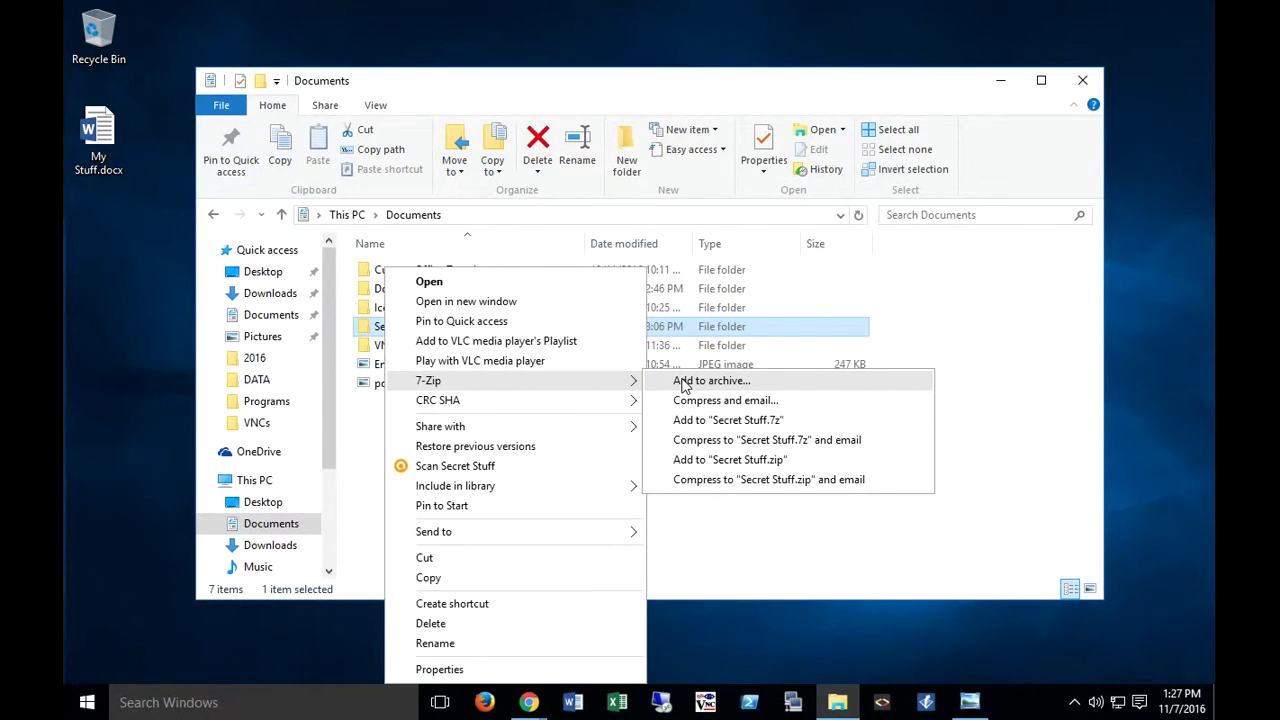
{"action": "left_click", "coordinate": [684, 384]}
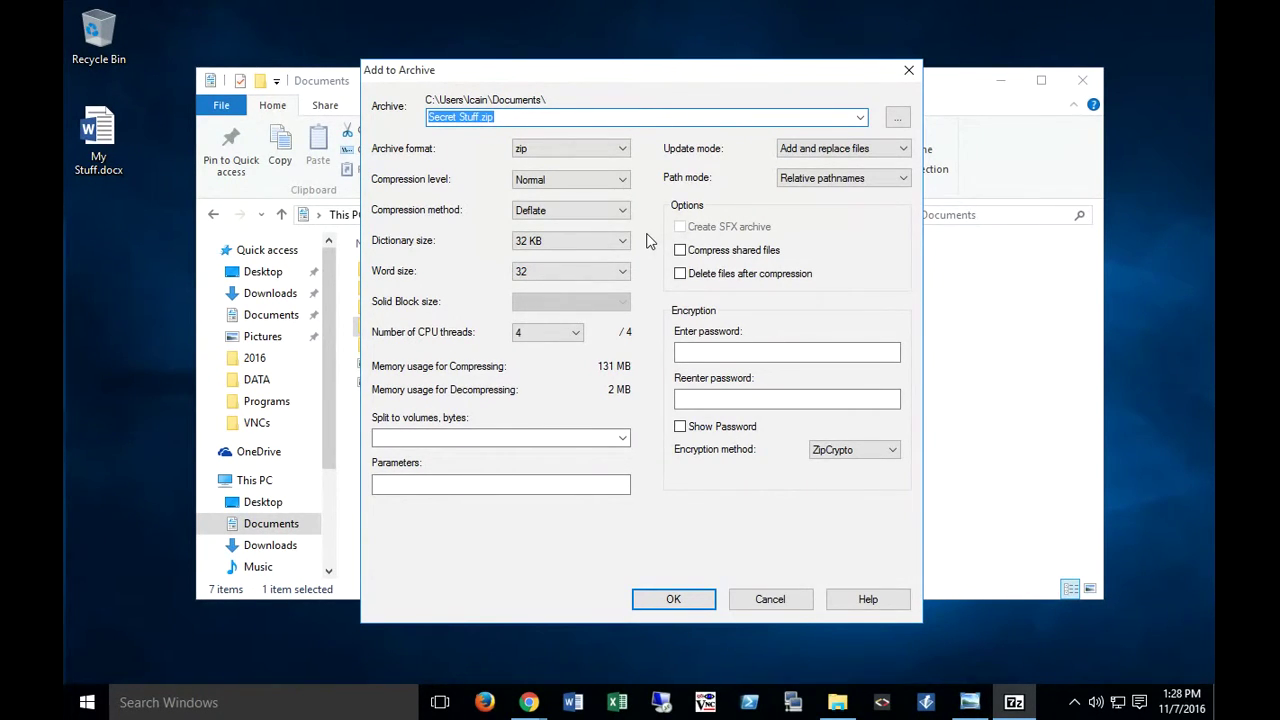
Step: Shorten the archive name from Secret Stuff.zip to Stuff.zip
{"action": "left_click", "coordinate": [477, 118]}
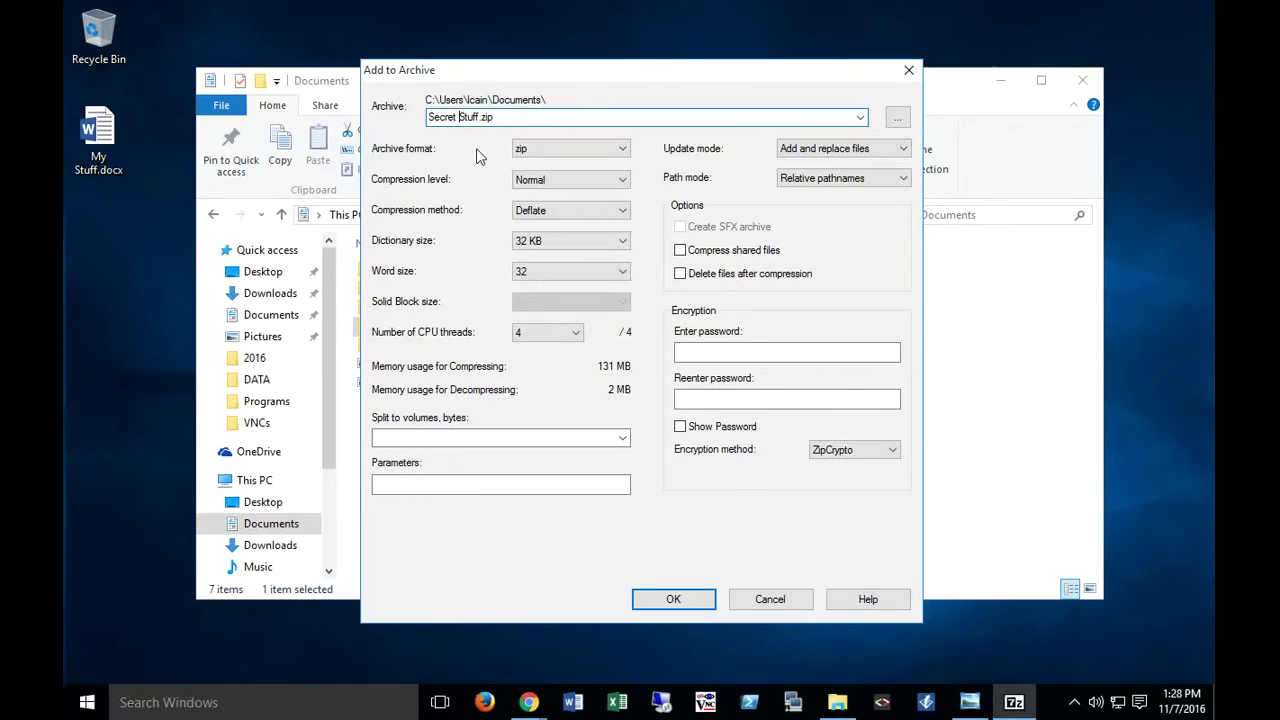
{"action": "key", "text": "BackSpace"}
{"action": "key", "text": "BackSpace"}
{"action": "key", "text": "BackSpace"}
{"action": "key", "text": "BackSpace"}
{"action": "key", "text": "BackSpace"}
{"action": "key", "text": "BackSpace"}
{"action": "key", "text": "BackSpace"}
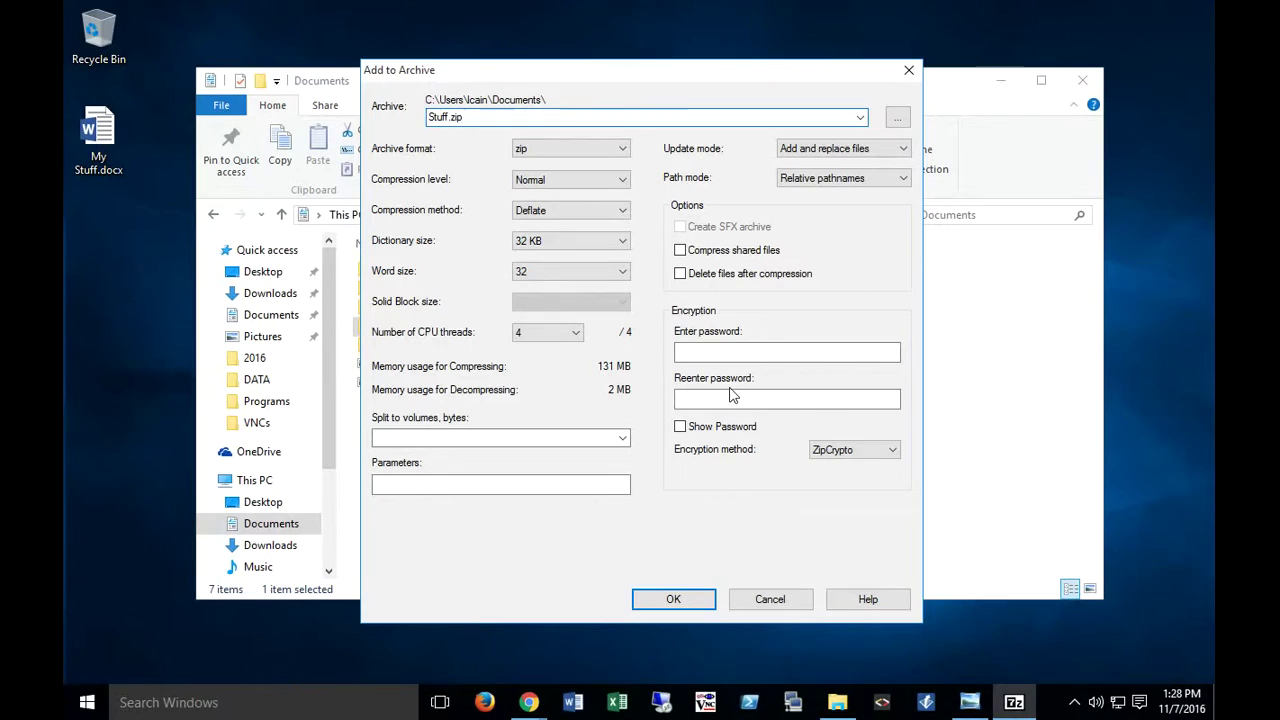
Step: Enter and confirm the archive password, check it with Show Password, and create Stuff.zip
{"action": "left_click", "coordinate": [726, 354]}
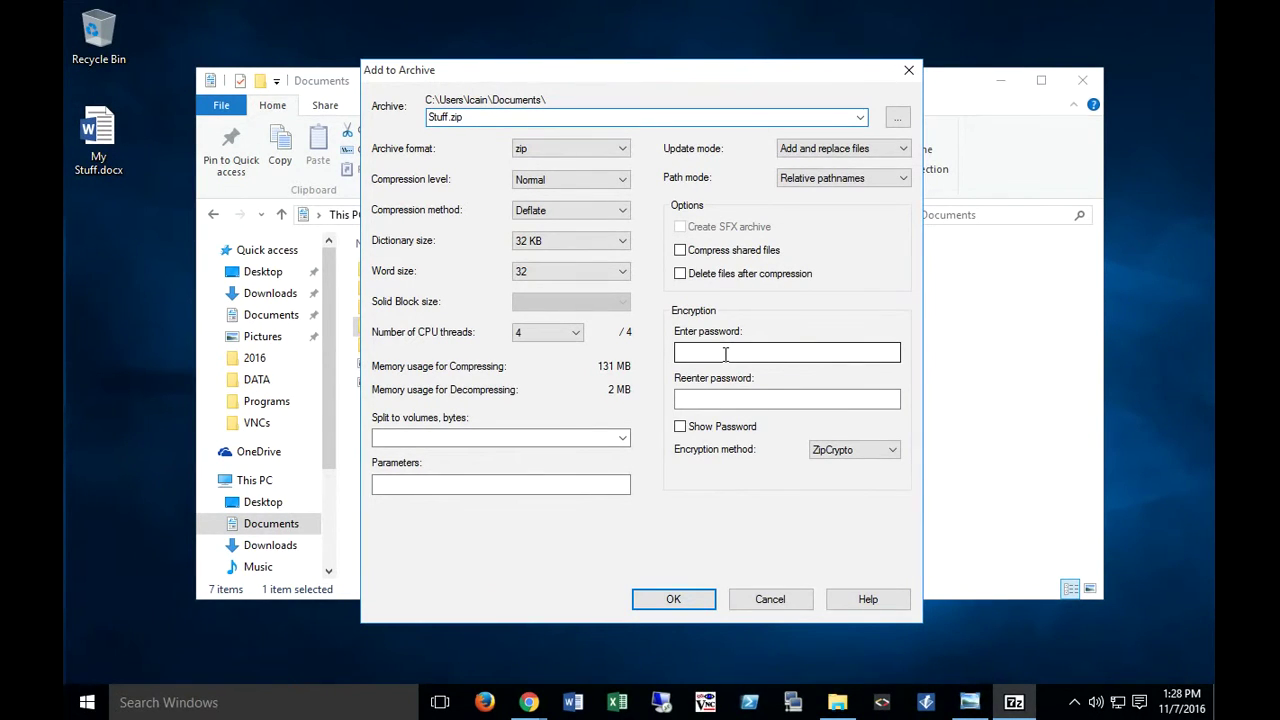
{"action": "type", "text": "******"}
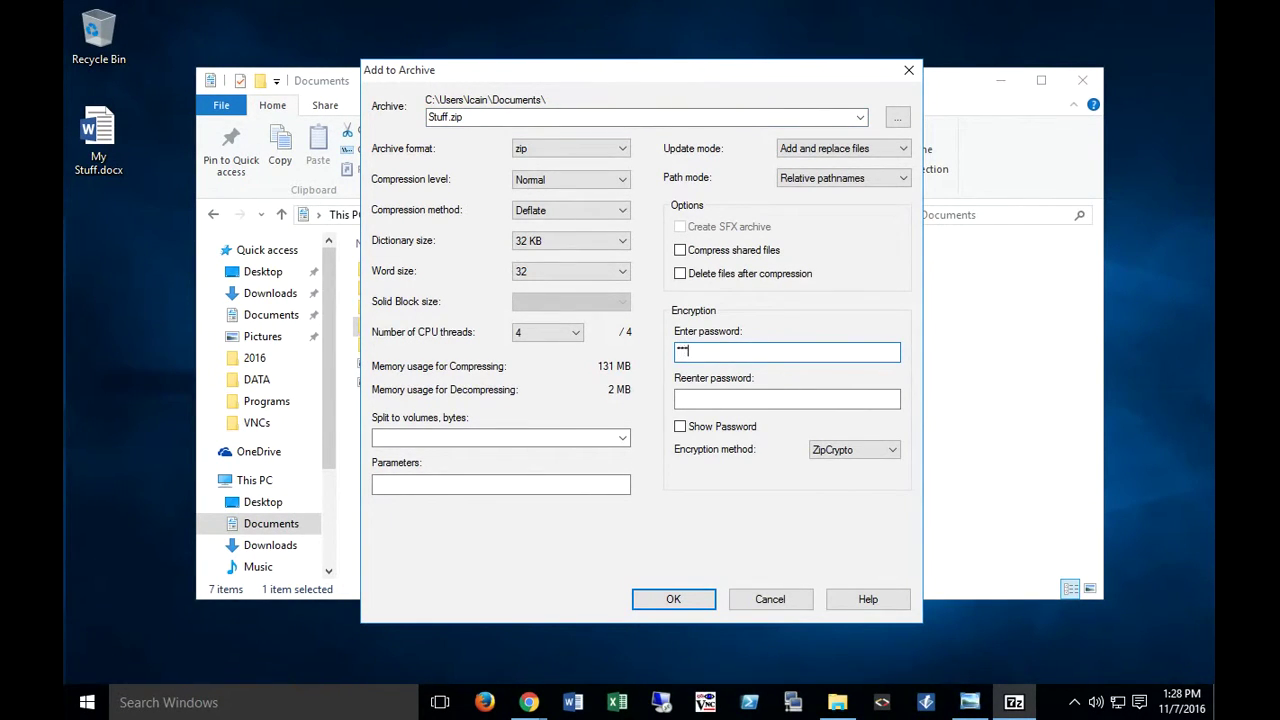
{"action": "left_click", "coordinate": [731, 398]}
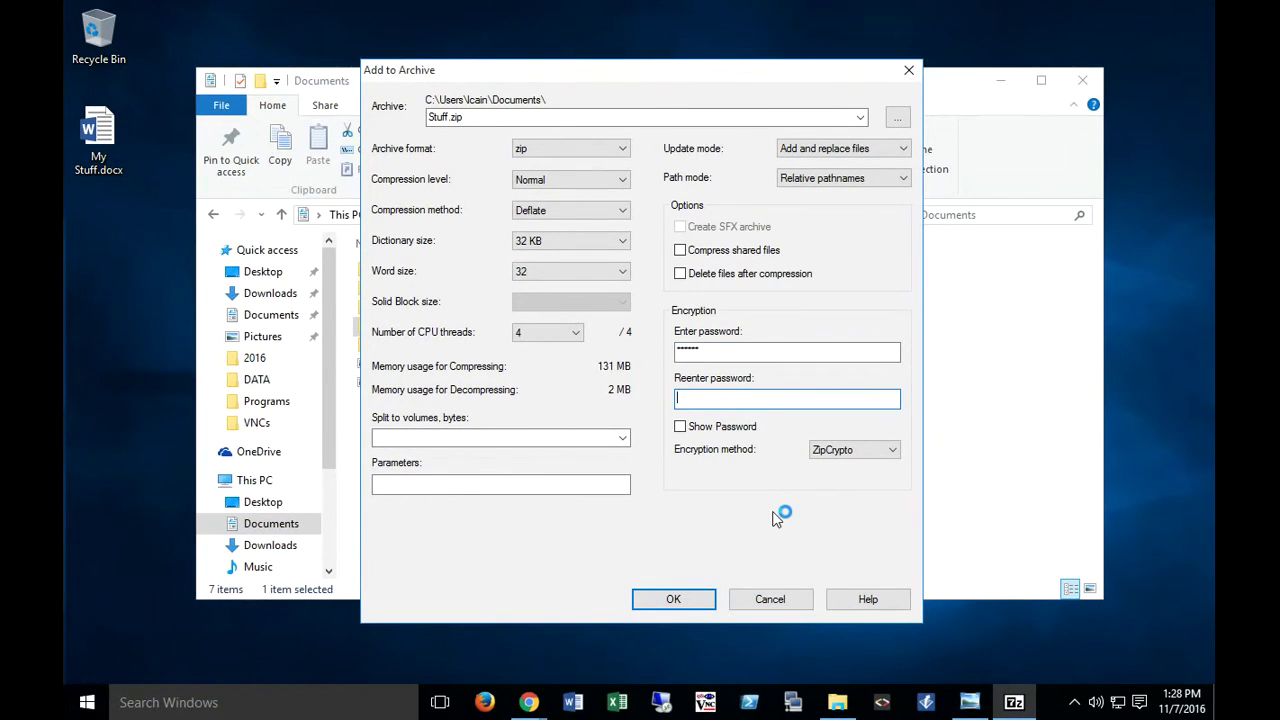
{"action": "type", "text": "******"}
{"action": "left_click", "coordinate": [680, 427]}
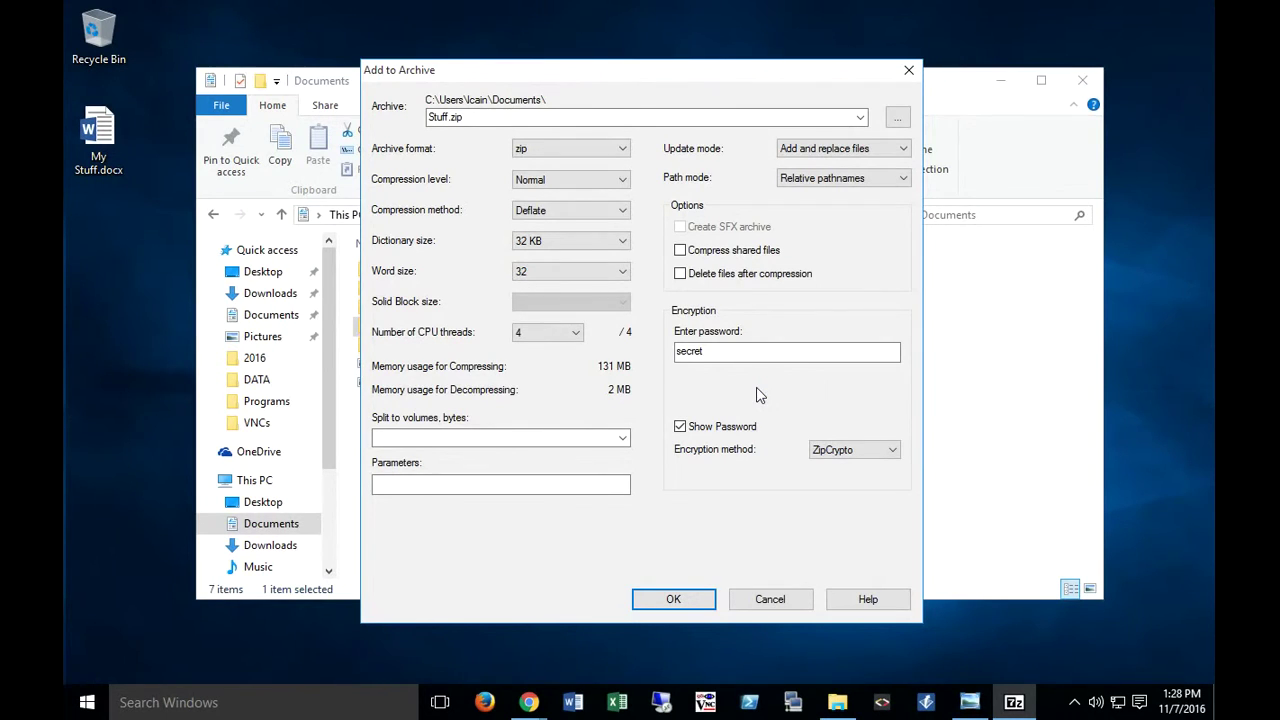
{"action": "left_click", "coordinate": [680, 427]}
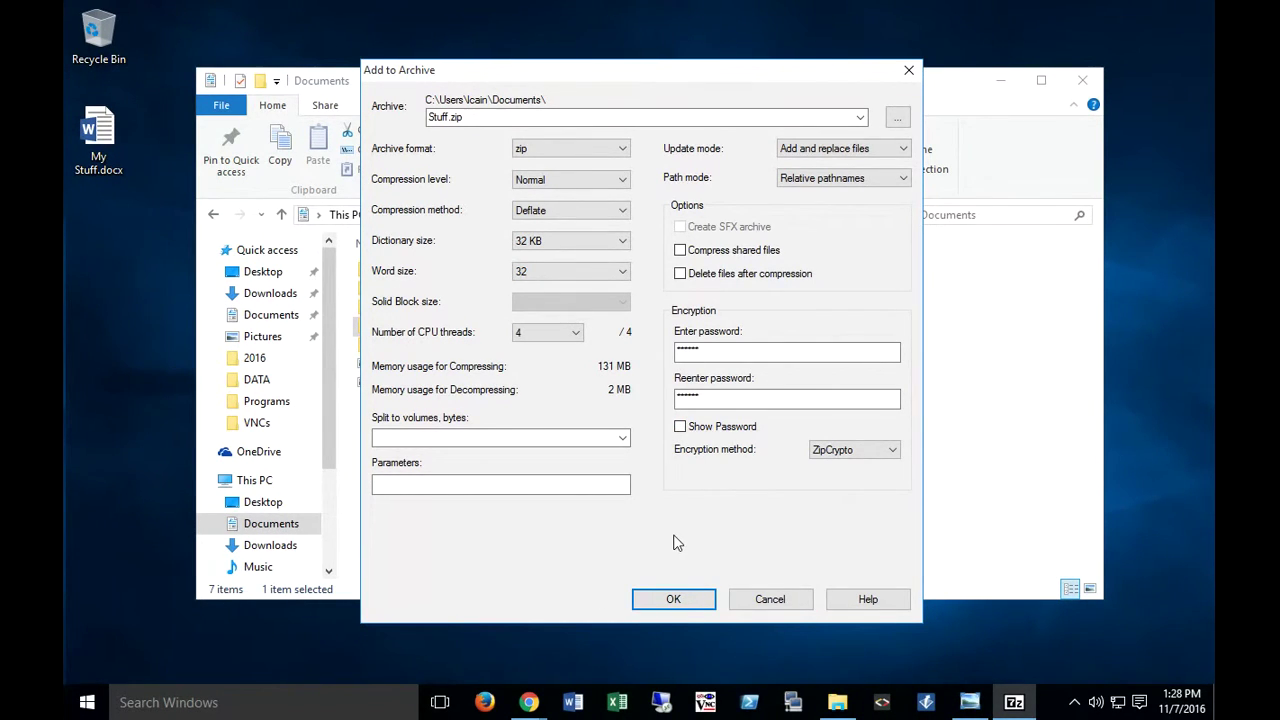
{"action": "left_click", "coordinate": [677, 598]}
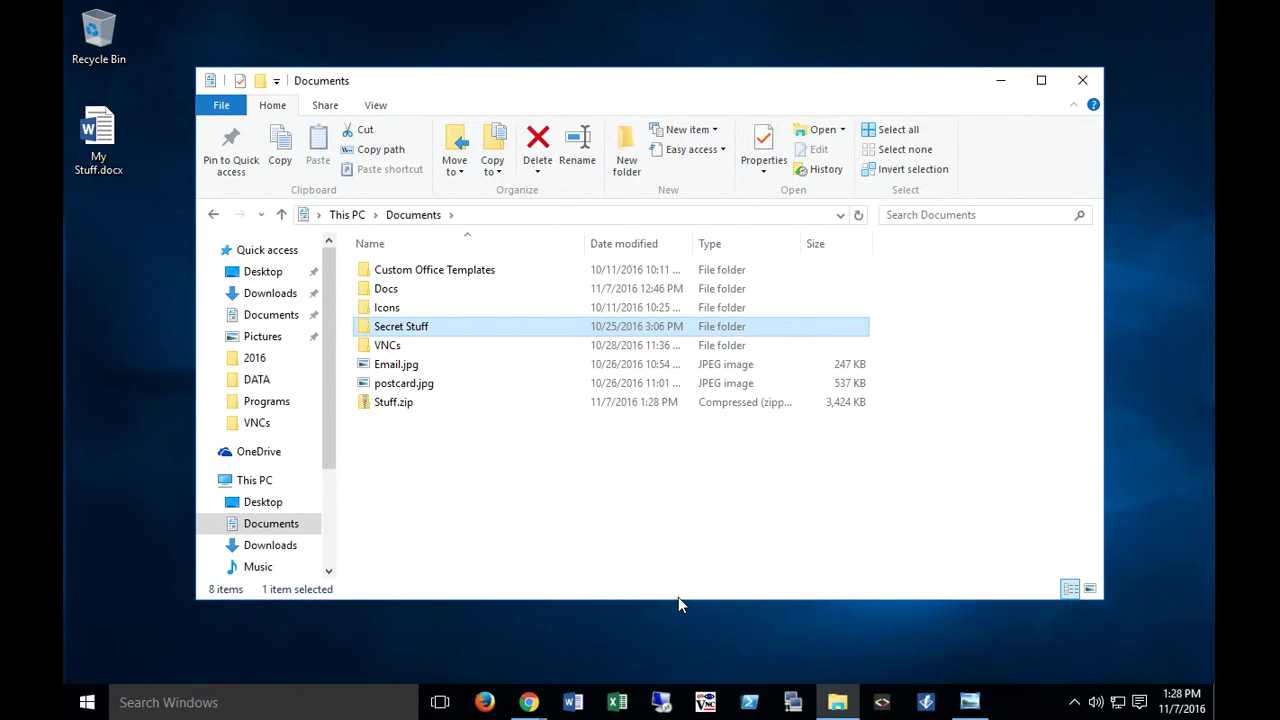
Step: Move Stuff.zip to the desktop, drop Secret Stuff onto it, and minimize Documents
{"action": "left_click", "coordinate": [390, 405]}
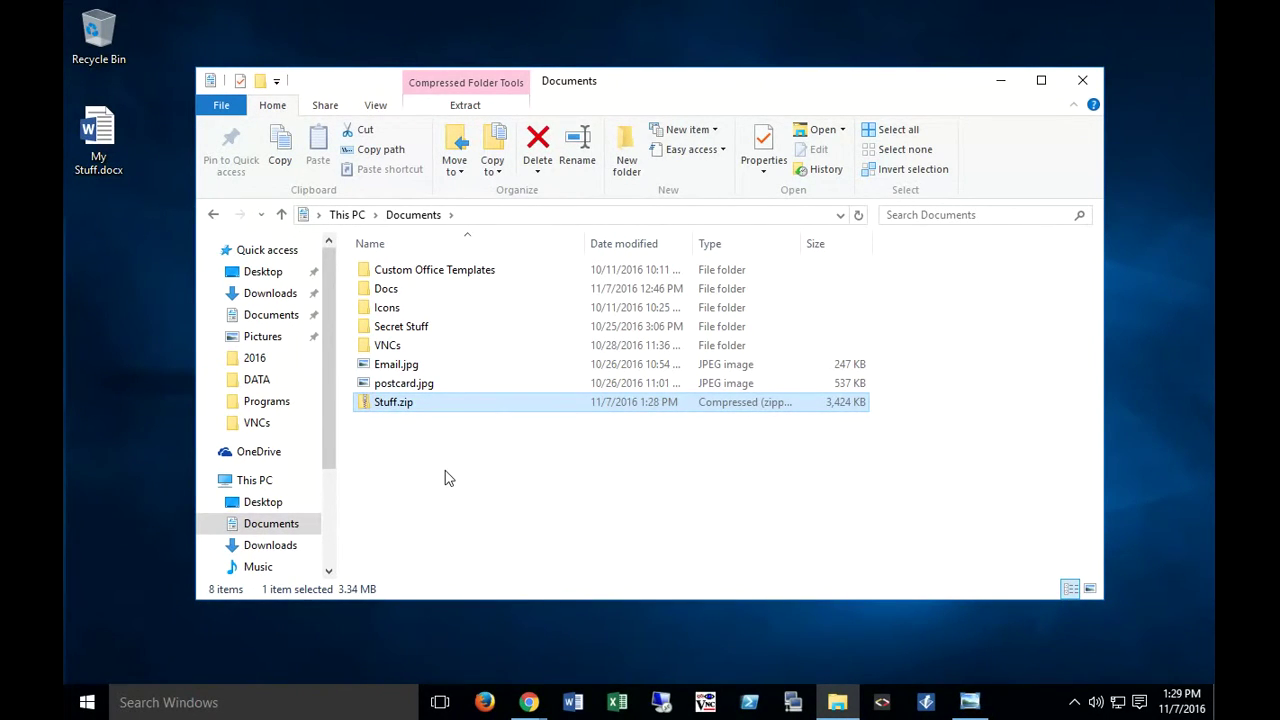
{"action": "left_click_drag", "start_coordinate": [393, 404], "coordinate": [110, 303]}
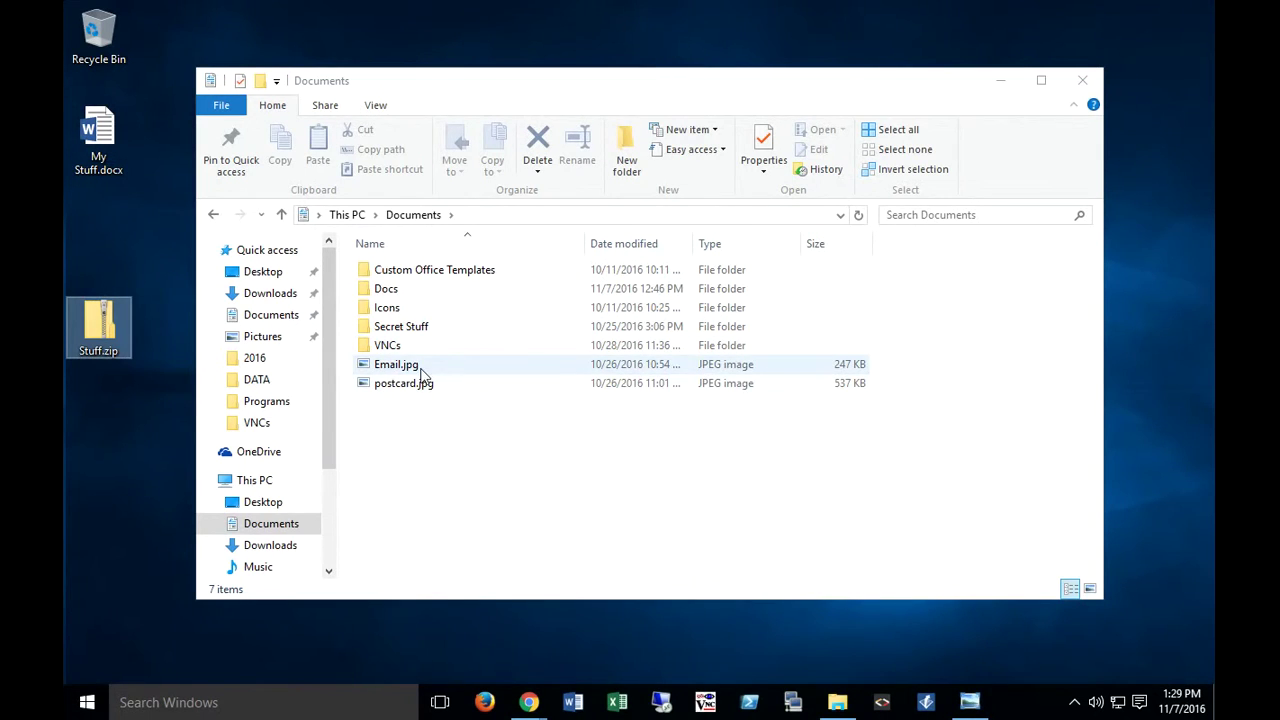
{"action": "left_click", "coordinate": [422, 330]}
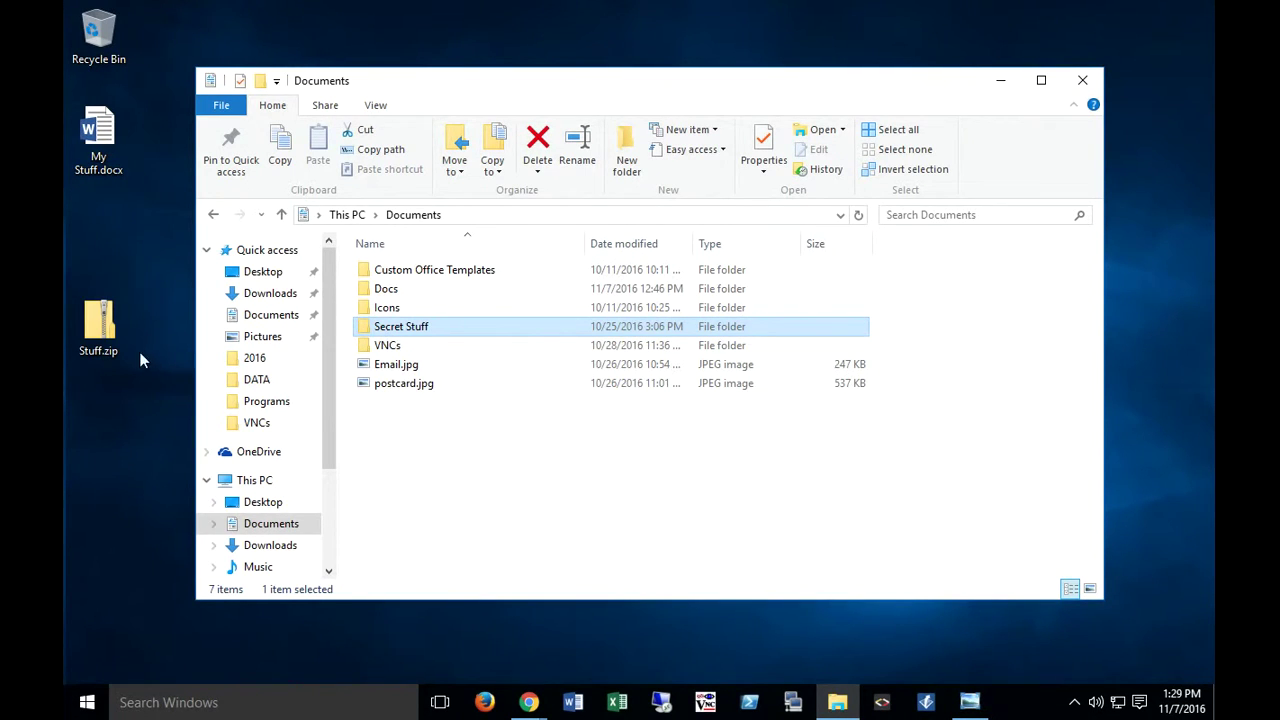
{"action": "left_click", "coordinate": [101, 336]}
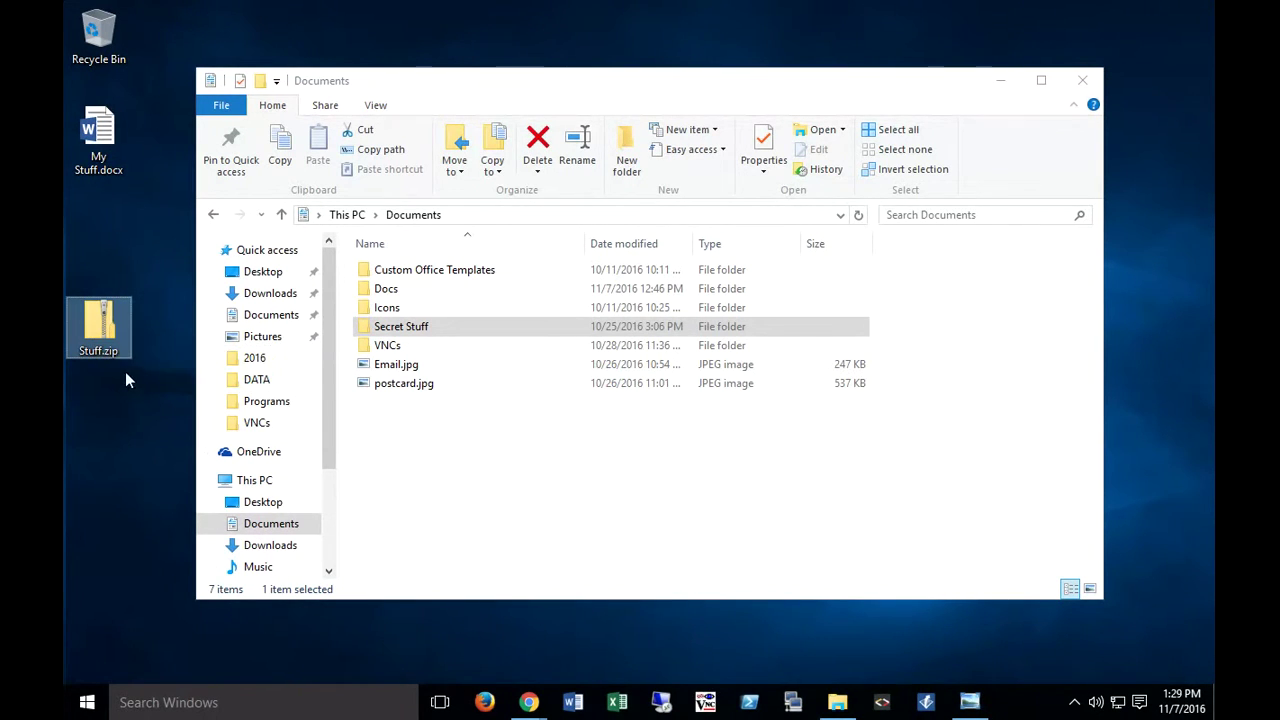
{"action": "left_click", "coordinate": [398, 330]}
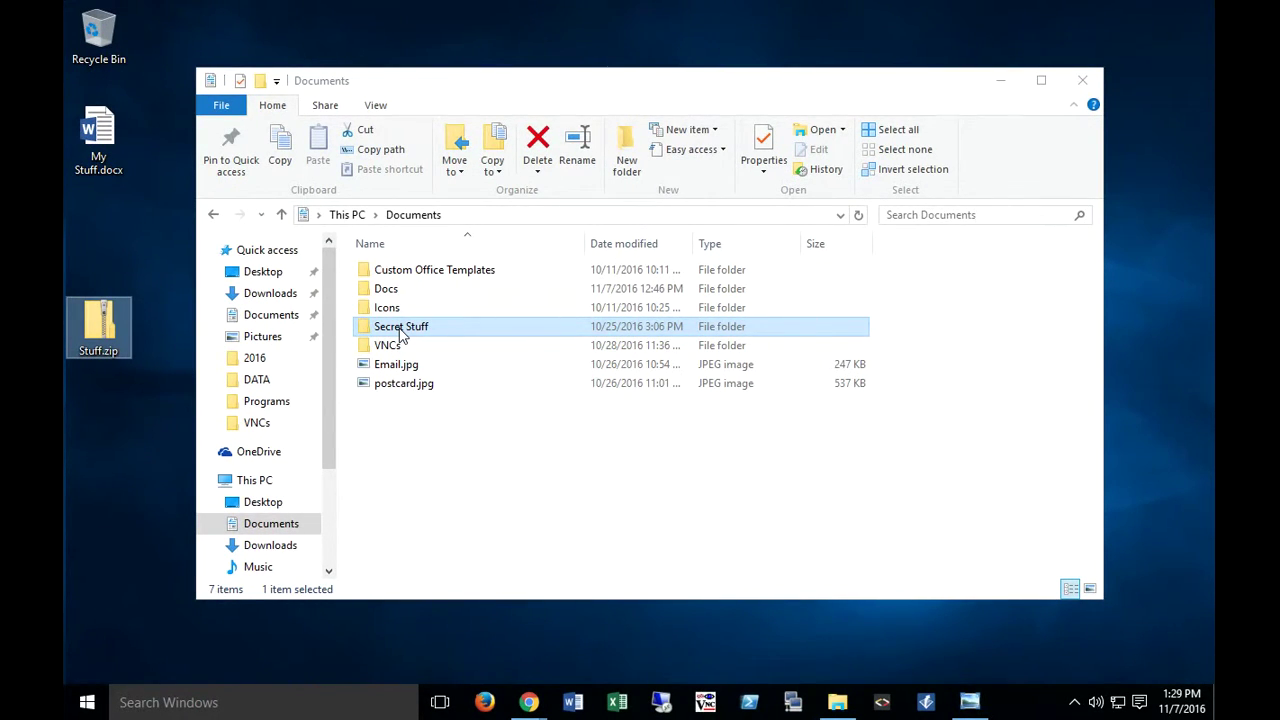
{"action": "left_click_drag", "start_coordinate": [400, 335], "coordinate": [102, 336]}
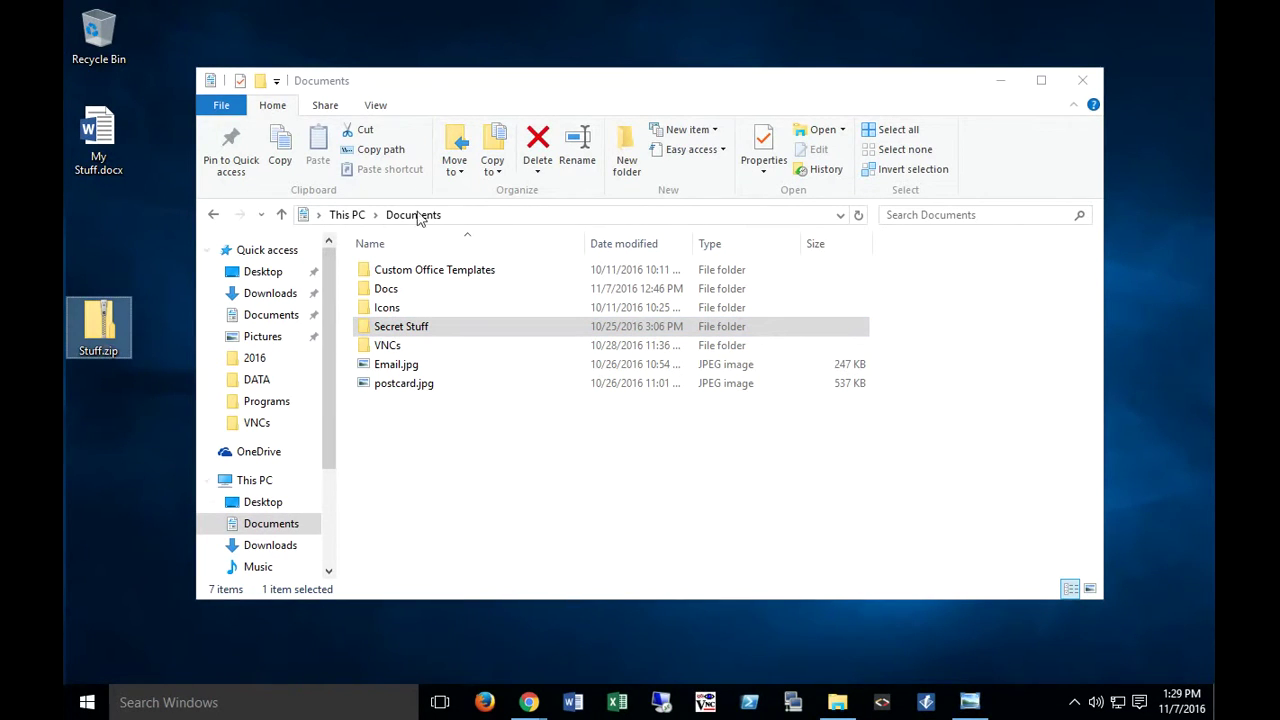
{"action": "left_click", "coordinate": [1000, 80]}
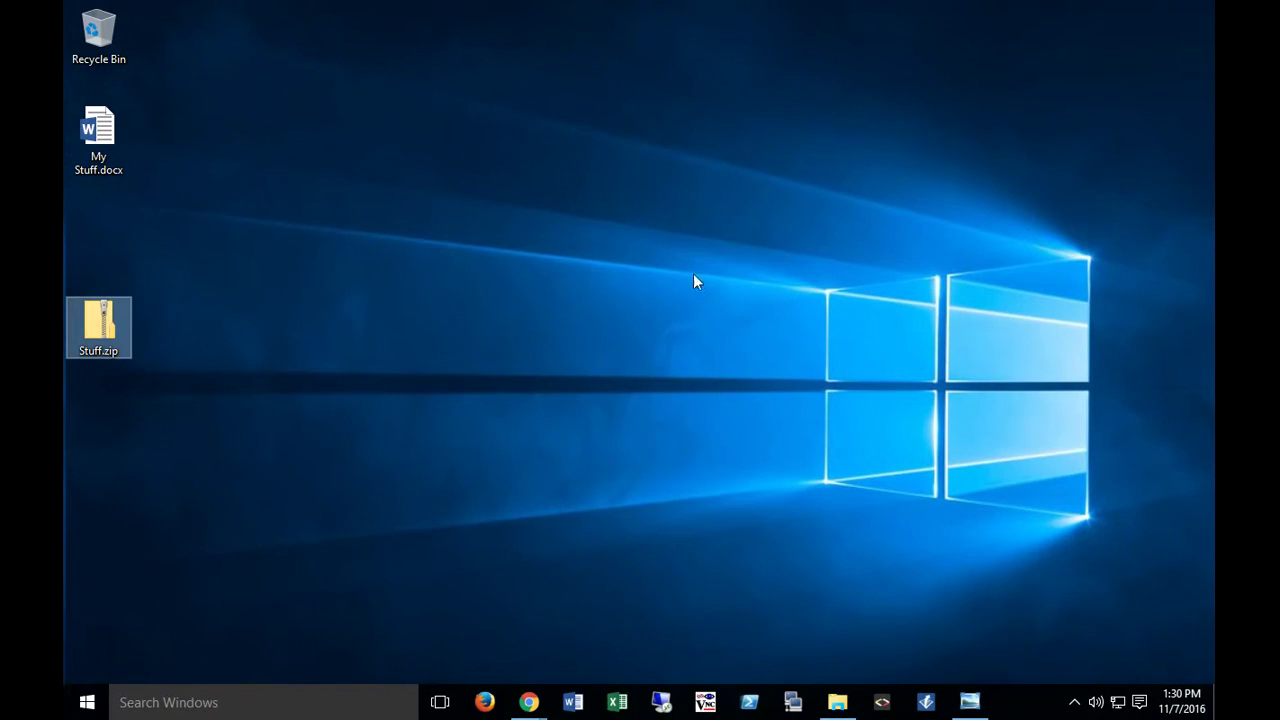
Step: Run an avast scan on Stuff.zip and close the results showing unscannable files
{"action": "right_click", "coordinate": [97, 316]}
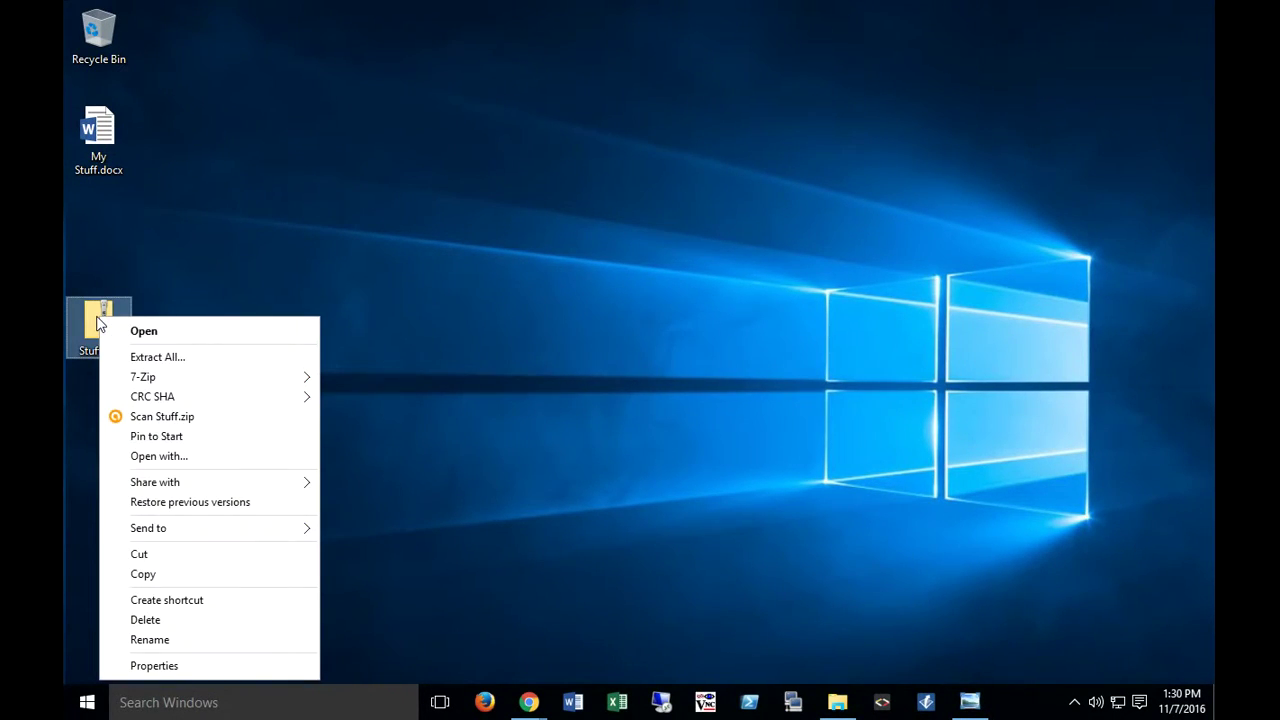
{"action": "left_click", "coordinate": [163, 419]}
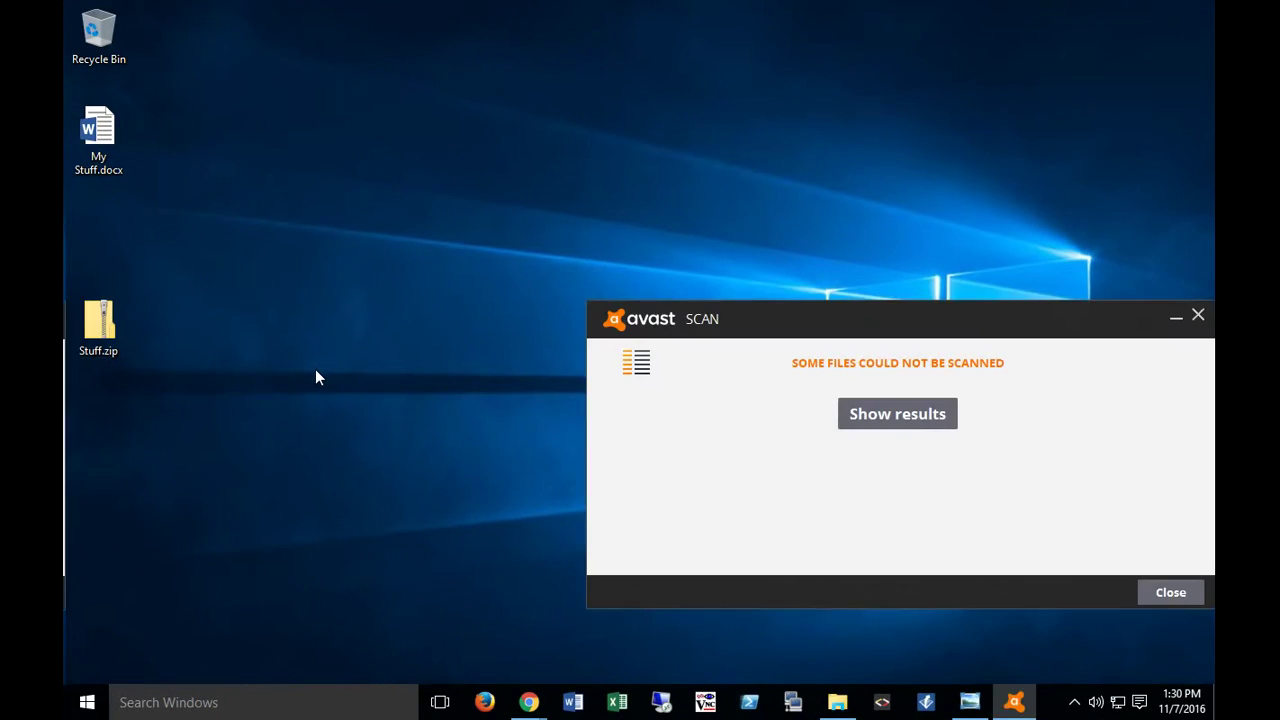
{"action": "left_click", "coordinate": [1175, 316]}
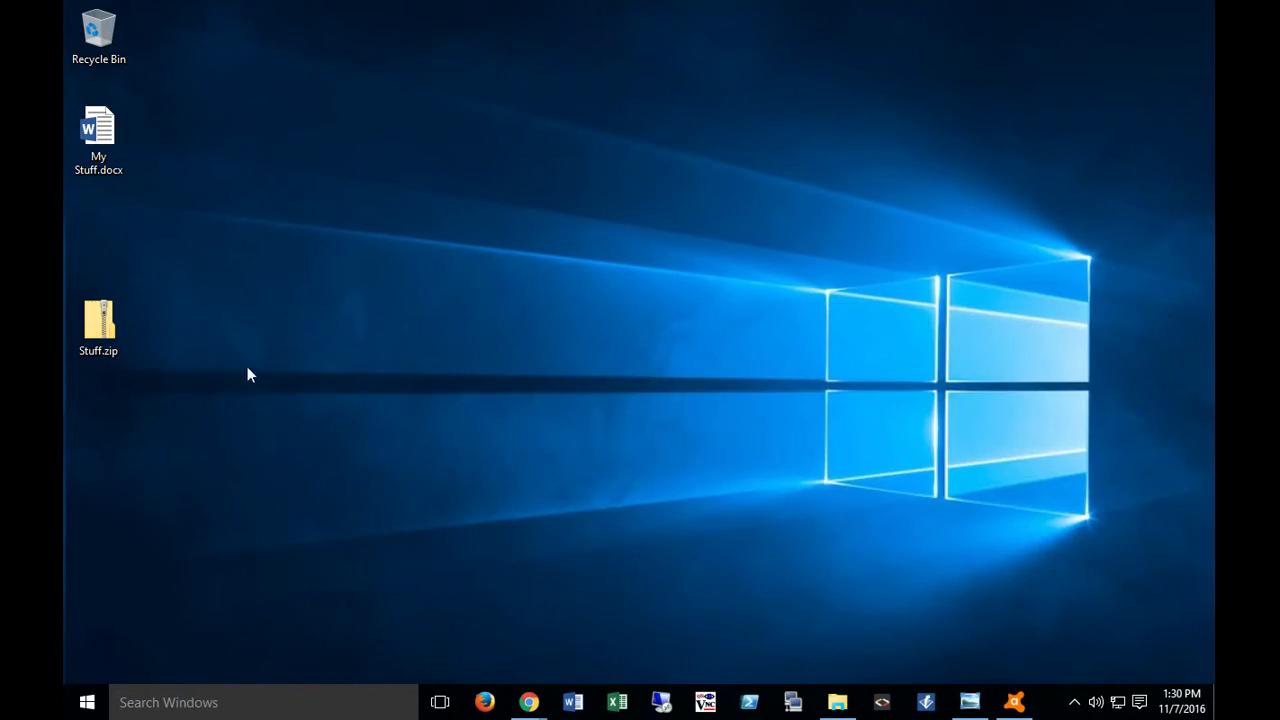
Step: Open joomla-semple-header.jpg from Stuff.zip's Secret Stuff folder using the archive password
{"action": "double_click", "coordinate": [100, 327]}
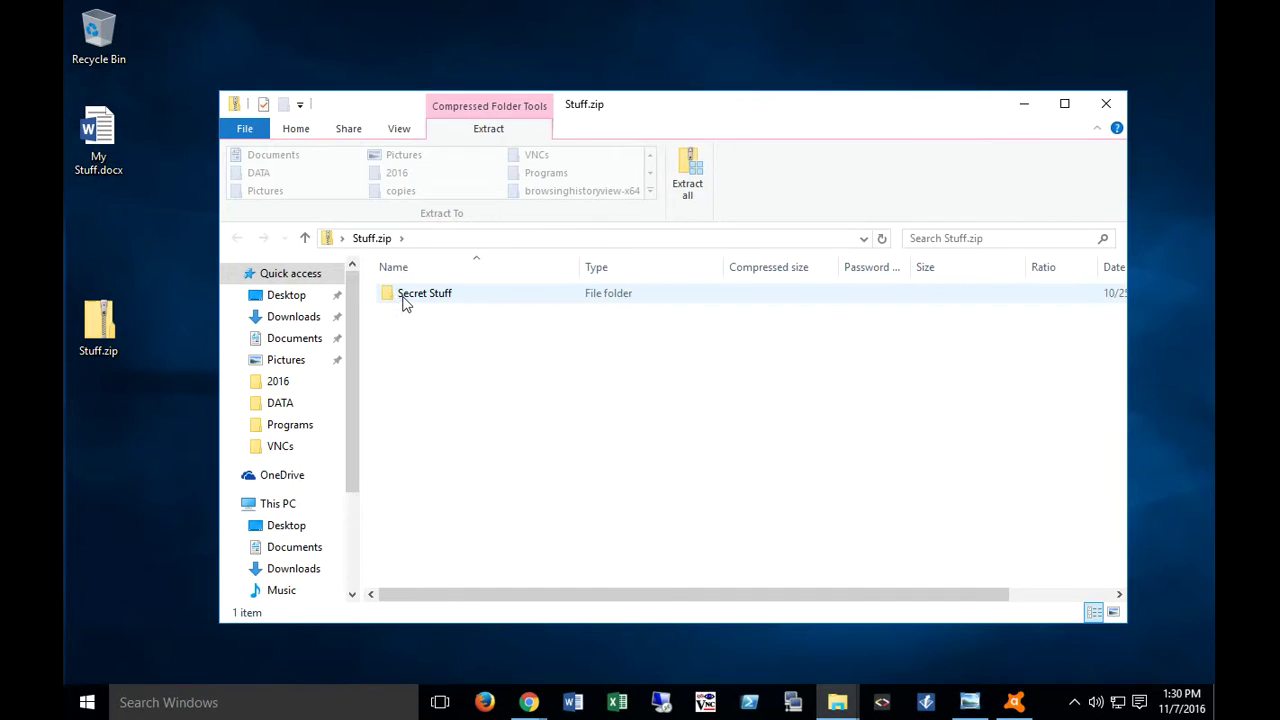
{"action": "double_click", "coordinate": [406, 299]}
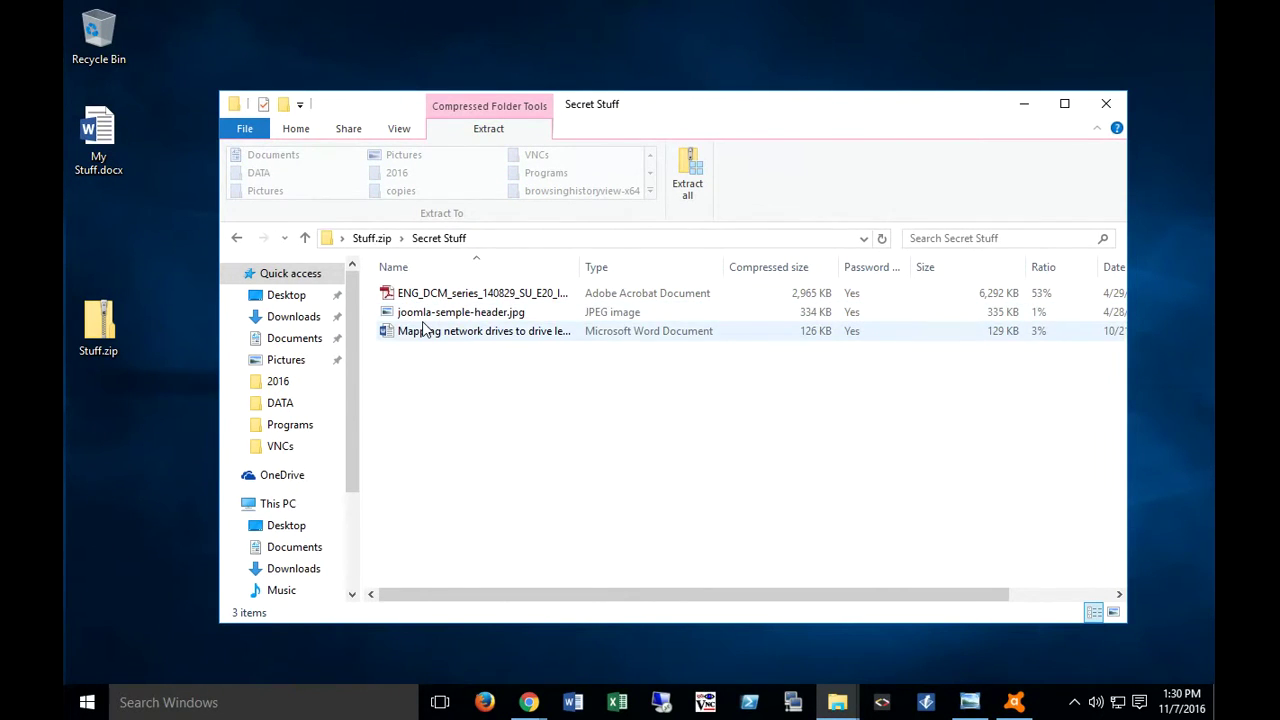
{"action": "double_click", "coordinate": [428, 318]}
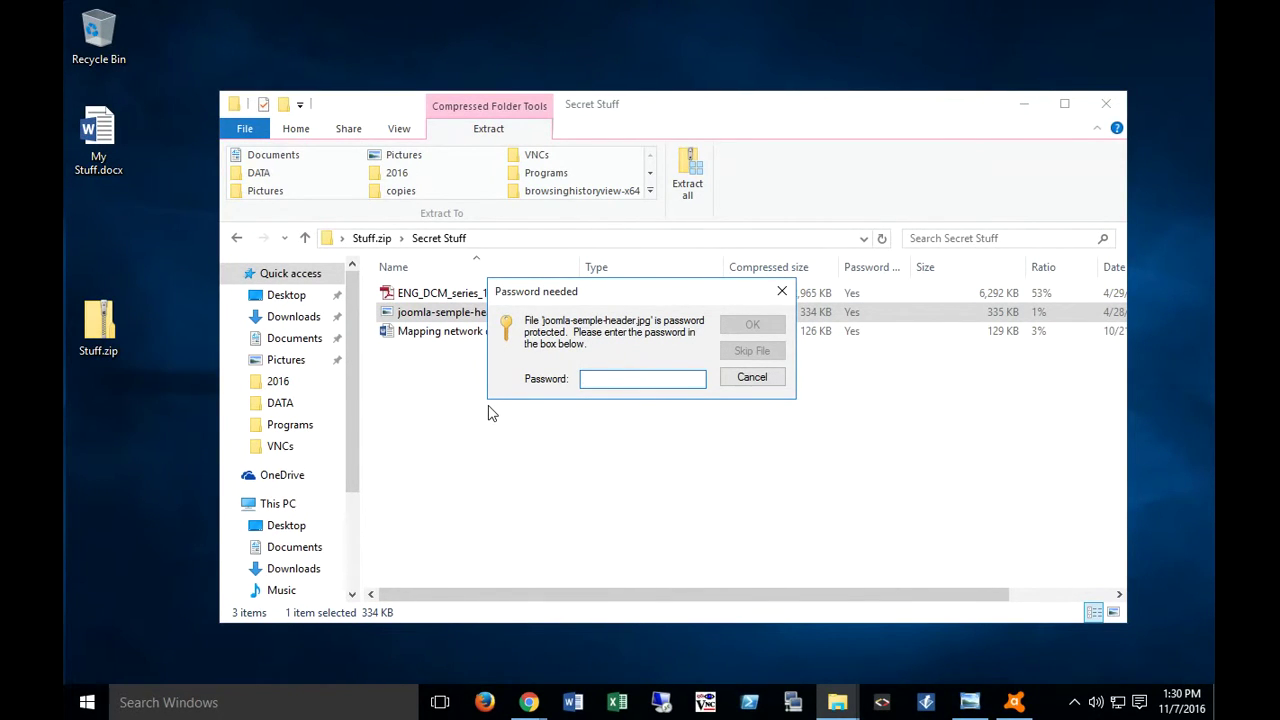
{"action": "type", "text": "123"}
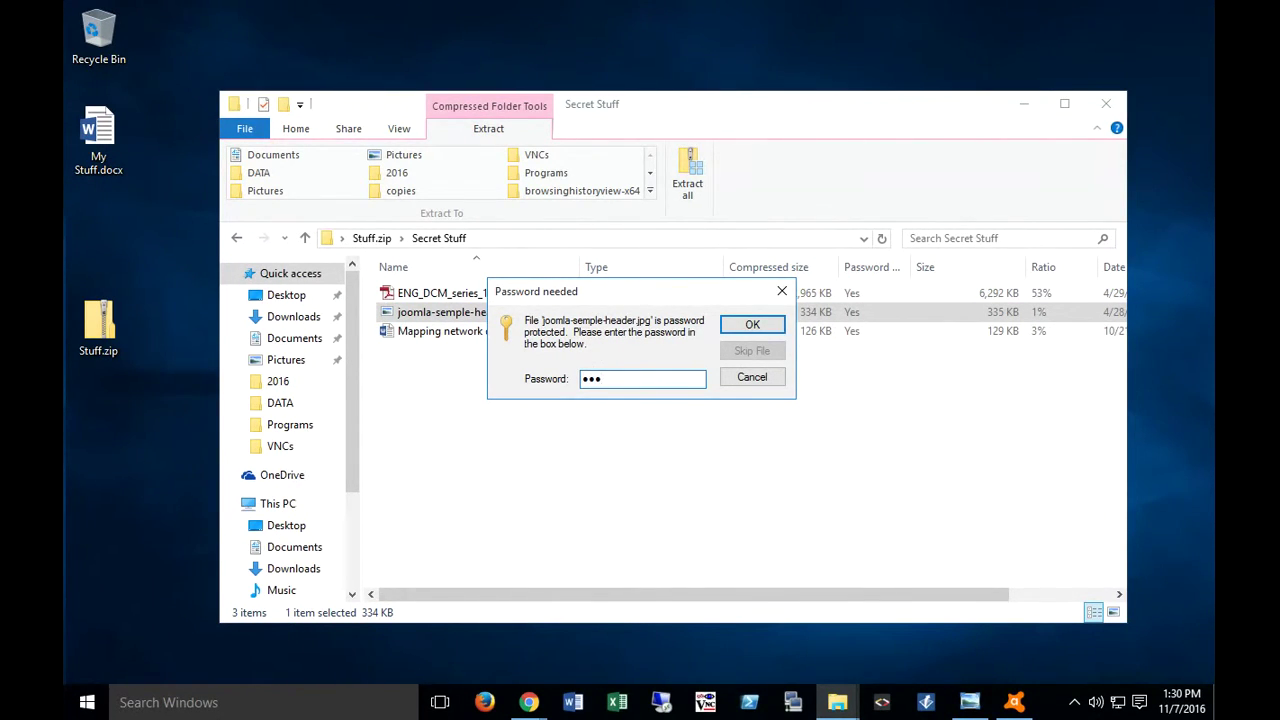
{"action": "type", "text": "456"}
{"action": "key", "text": "Return"}
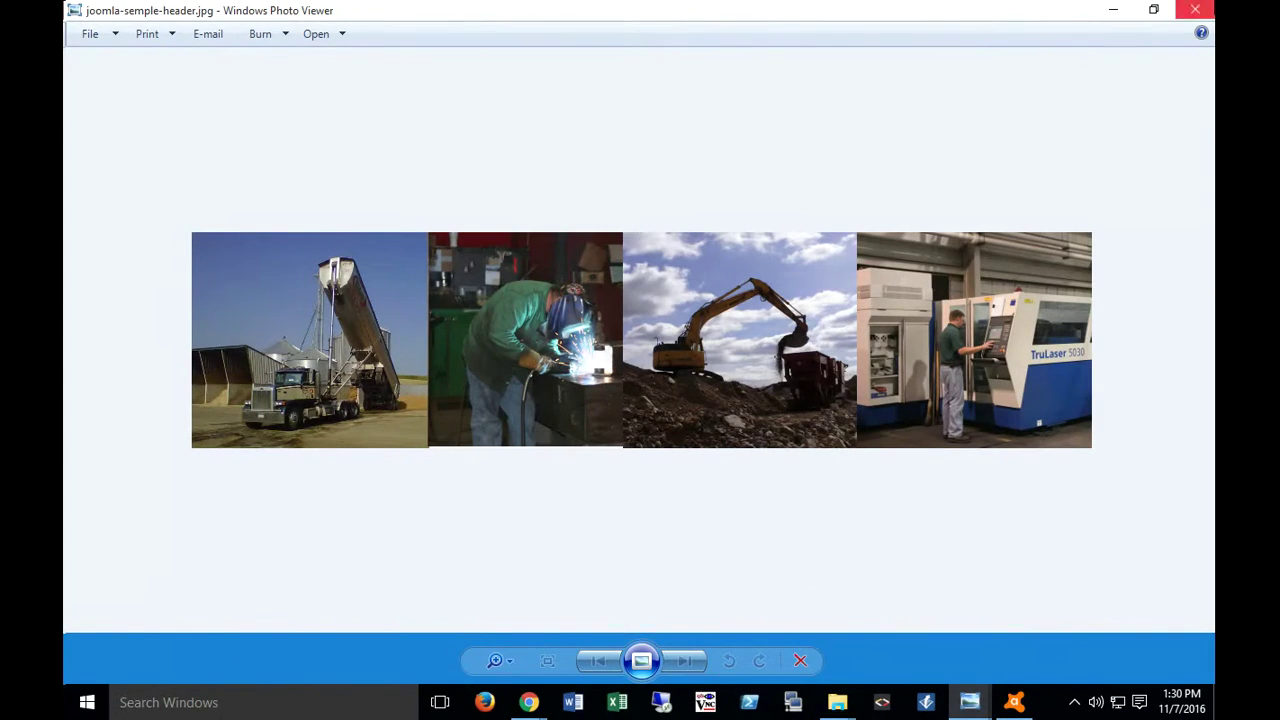
{"action": "left_click", "coordinate": [1113, 10]}
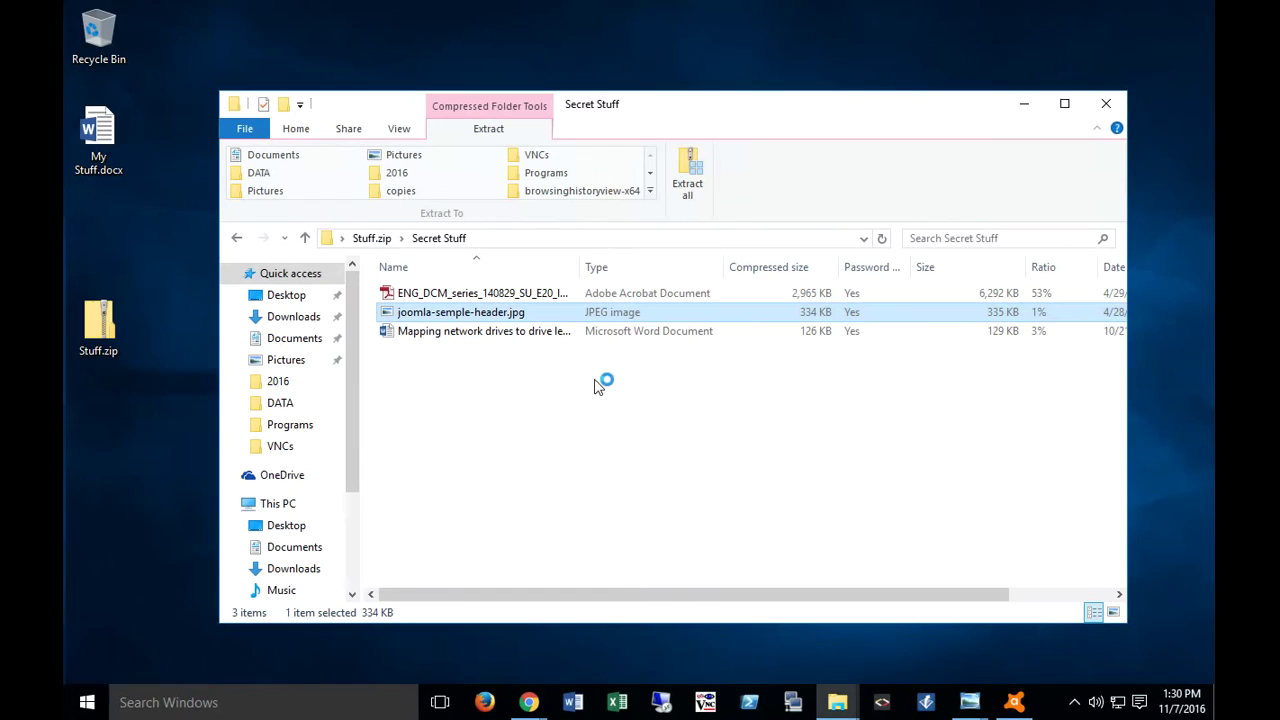
Step: Close Photo Viewer, then open and close the ENG_DCM_series PDF from the archive
{"action": "right_click", "coordinate": [972, 706]}
{"action": "left_click", "coordinate": [916, 674]}
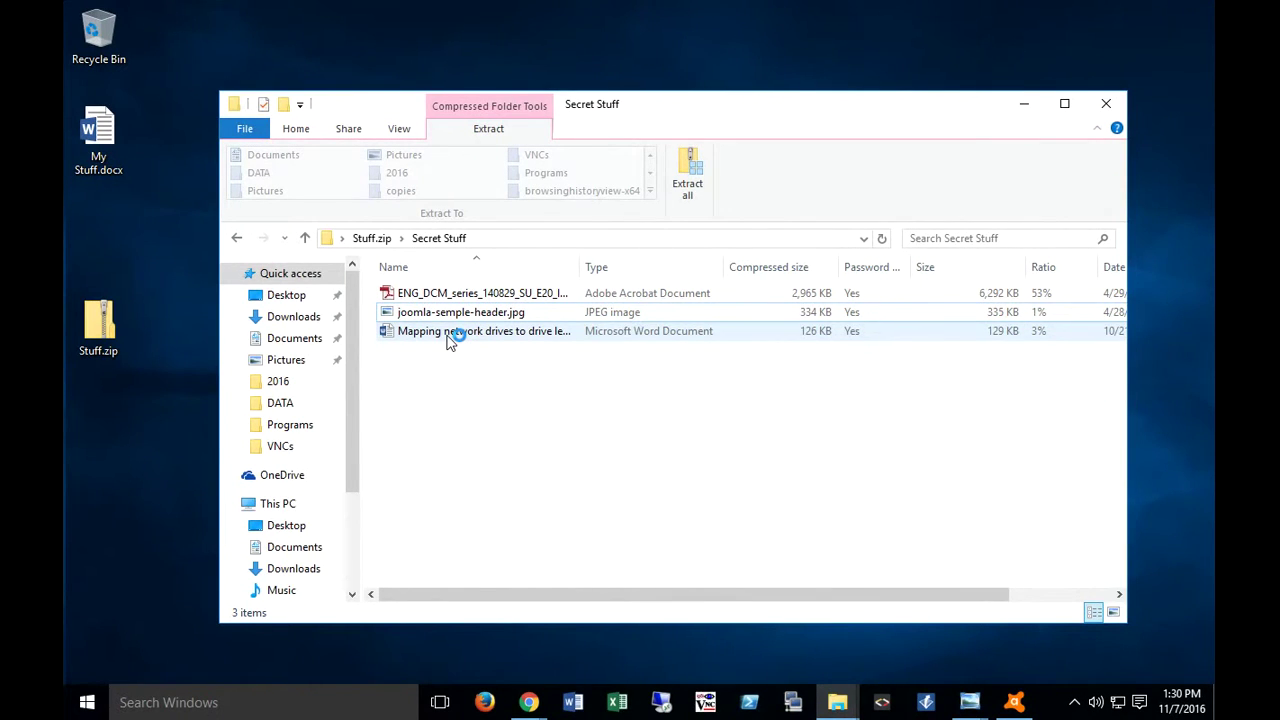
{"action": "double_click", "coordinate": [457, 294]}
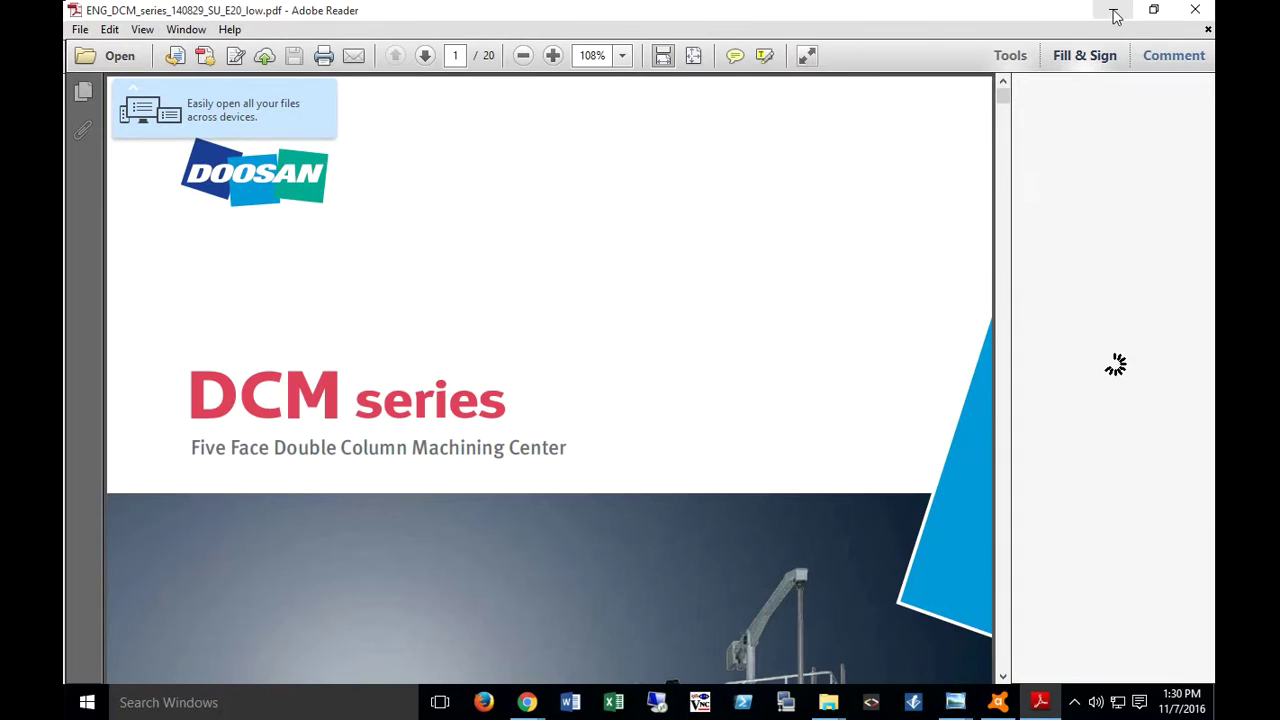
{"action": "left_click", "coordinate": [1201, 12]}
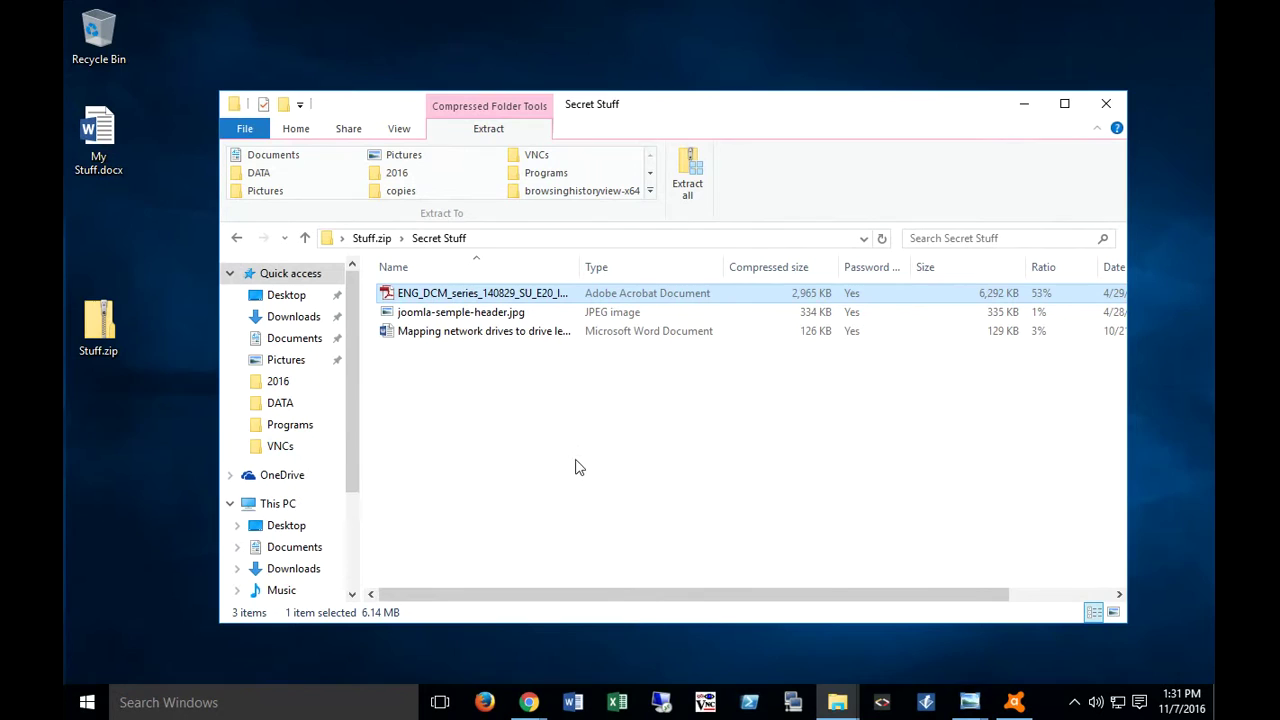
{"action": "left_click", "coordinate": [1106, 103]}
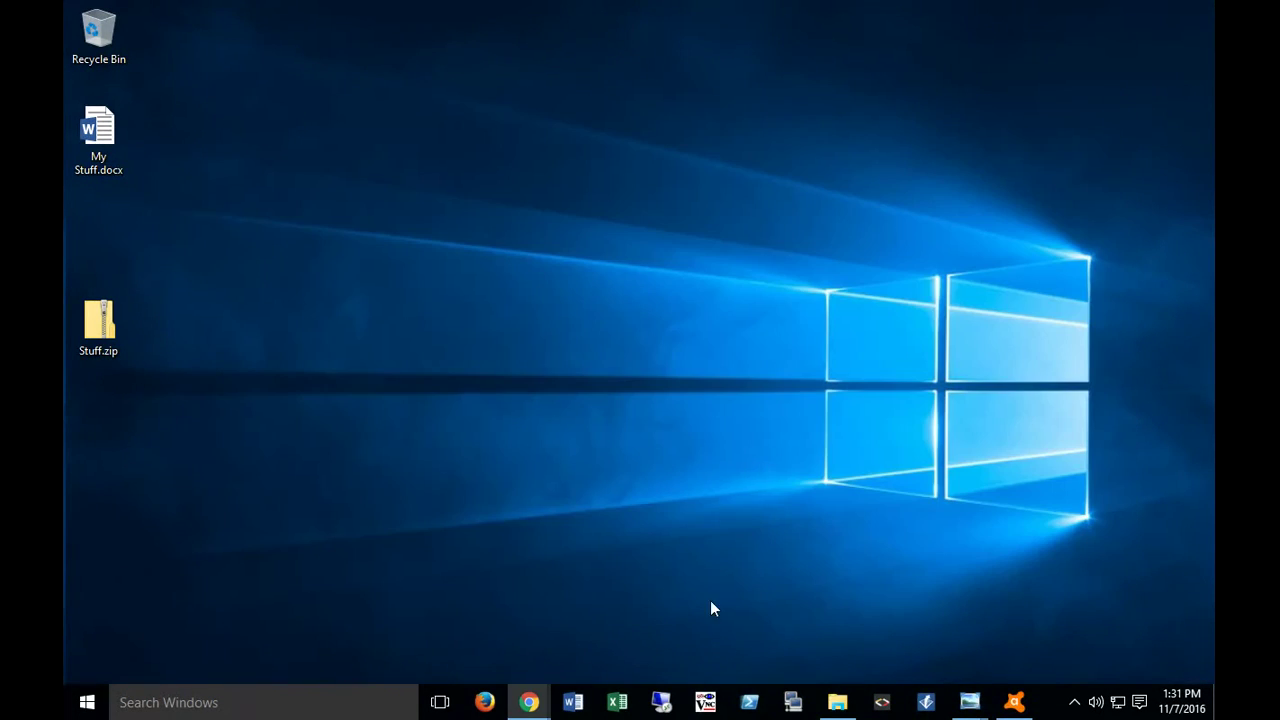